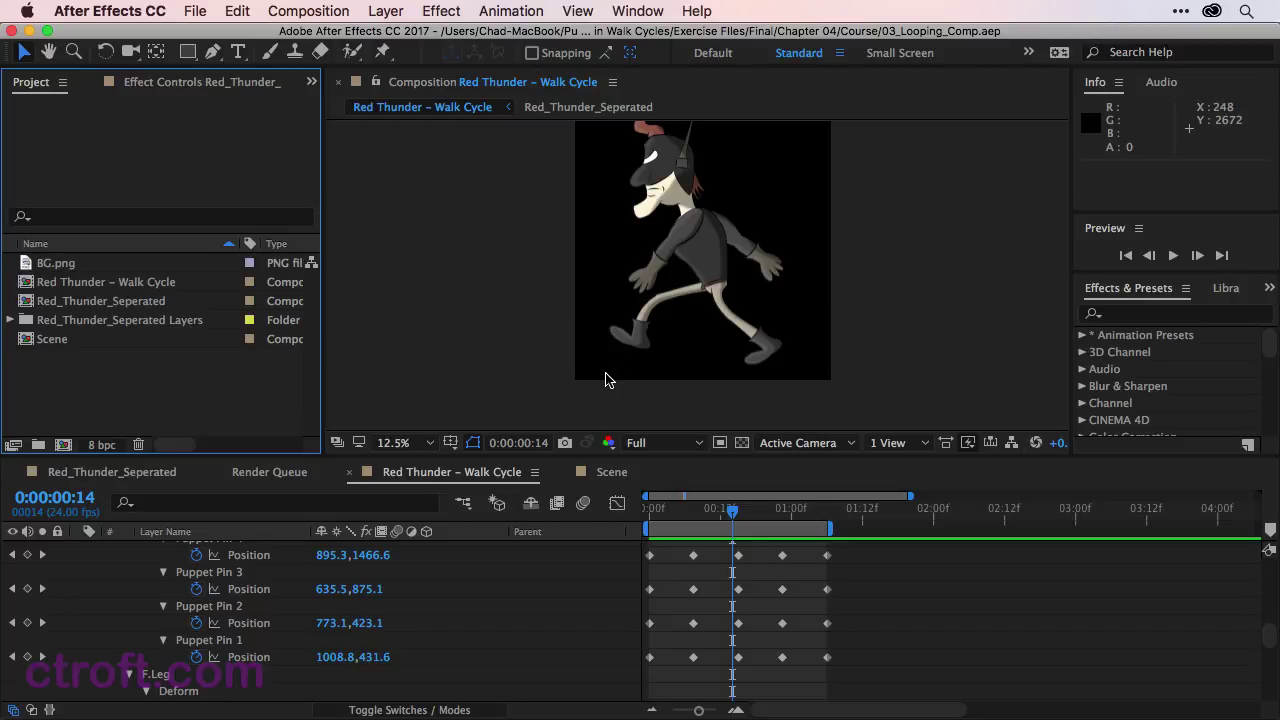
Go to the final puppet-pin keyframe at 0:00:01:06 and activate the Composition viewer
click(826, 514)
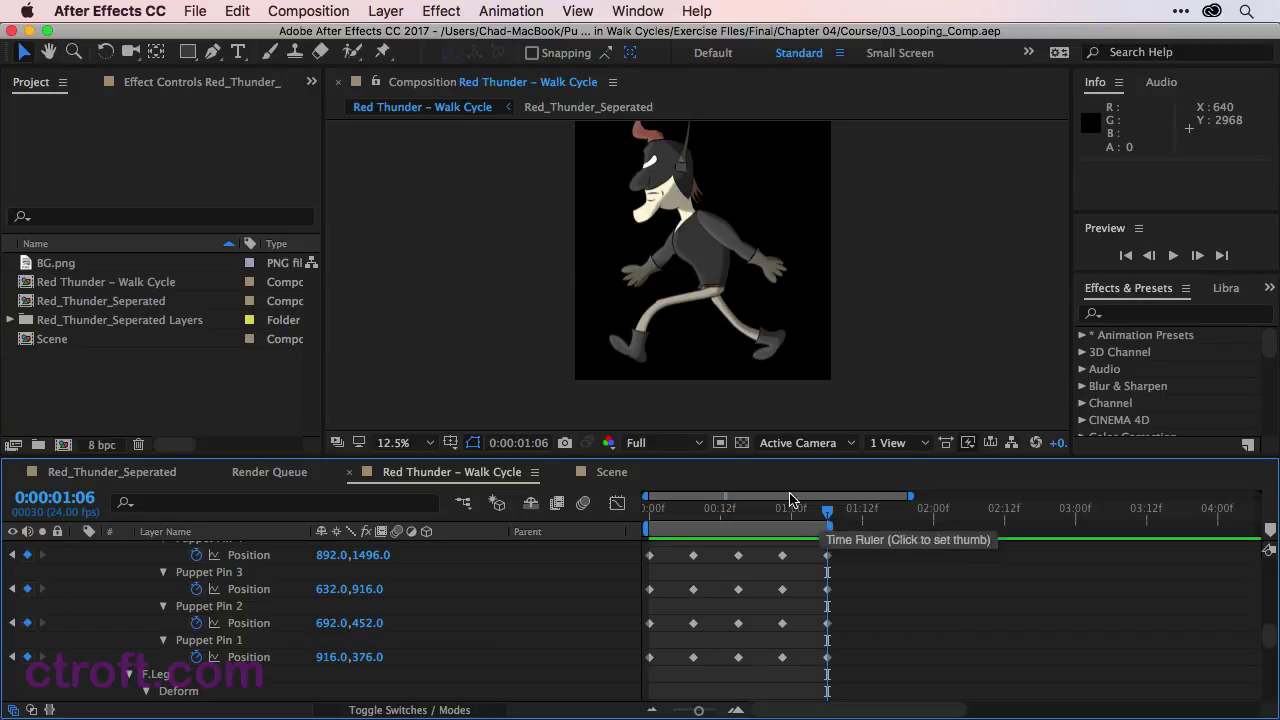
click(455, 268)
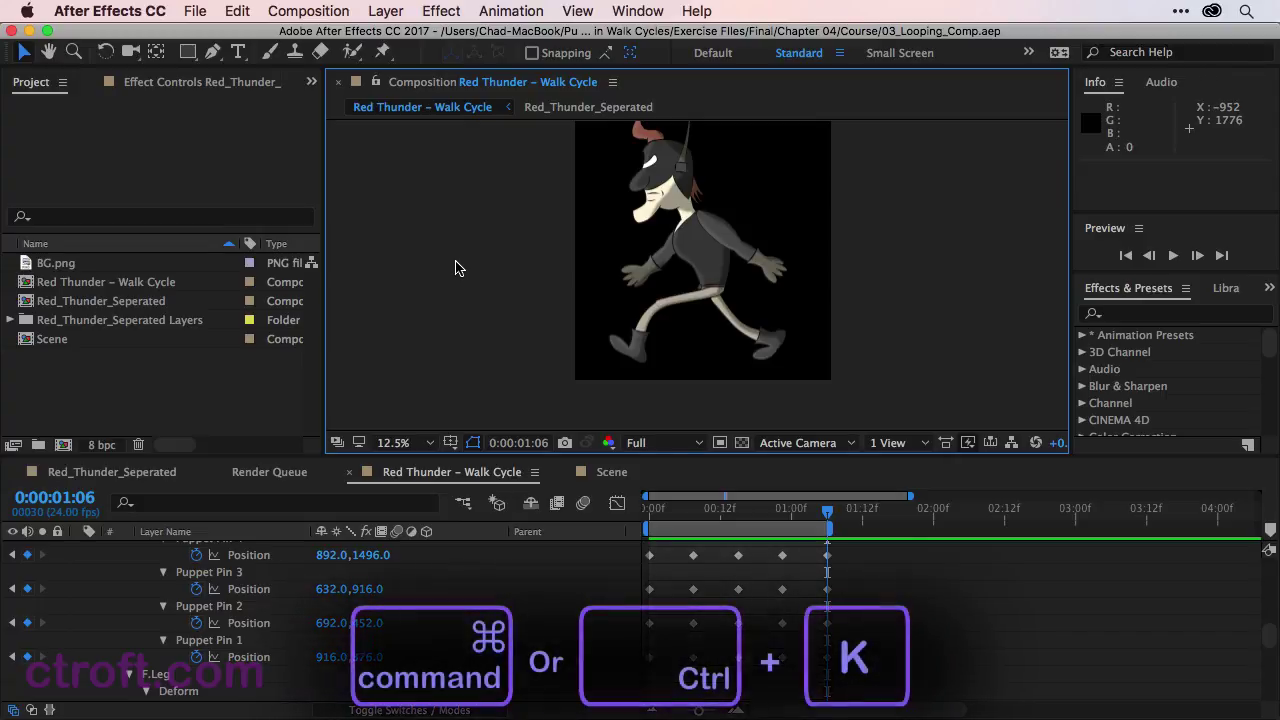
Set the Red Thunder – Walk Cycle composition's duration to 0:00:01:06 in Composition Settings
key(super+k)
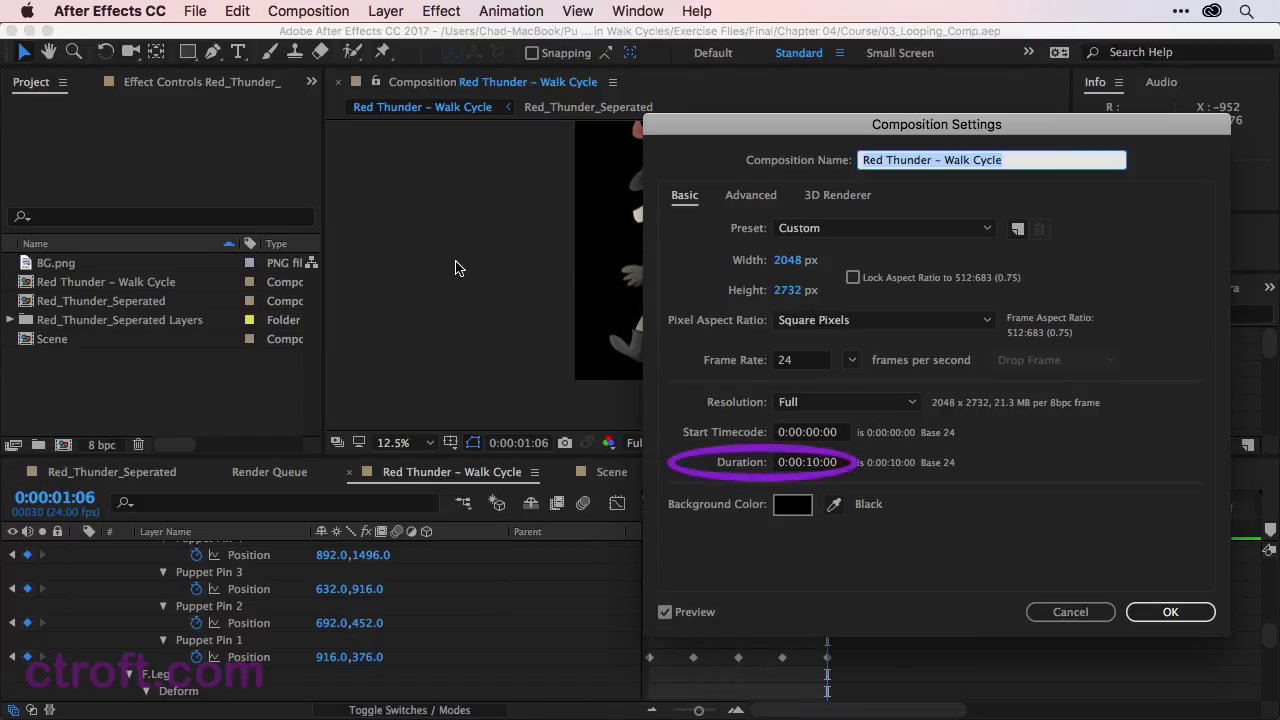
click(812, 470)
text(0)
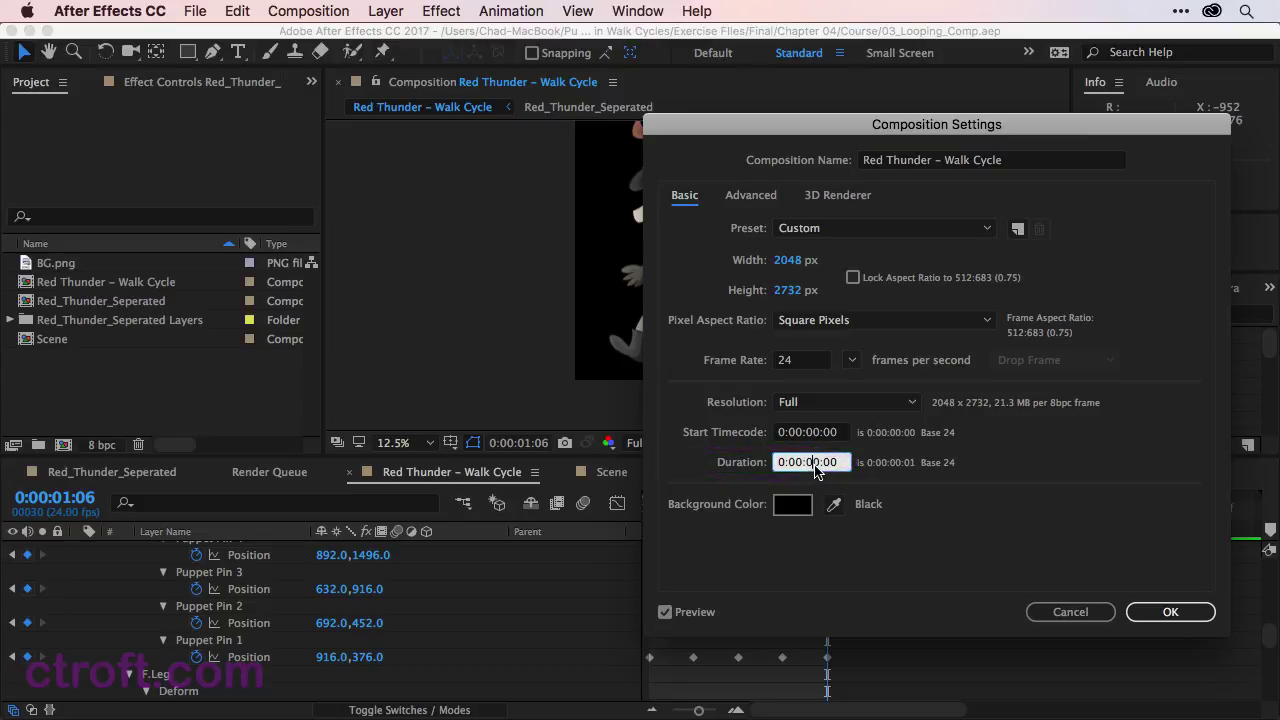
text(100)
text(6)
click(1188, 611)
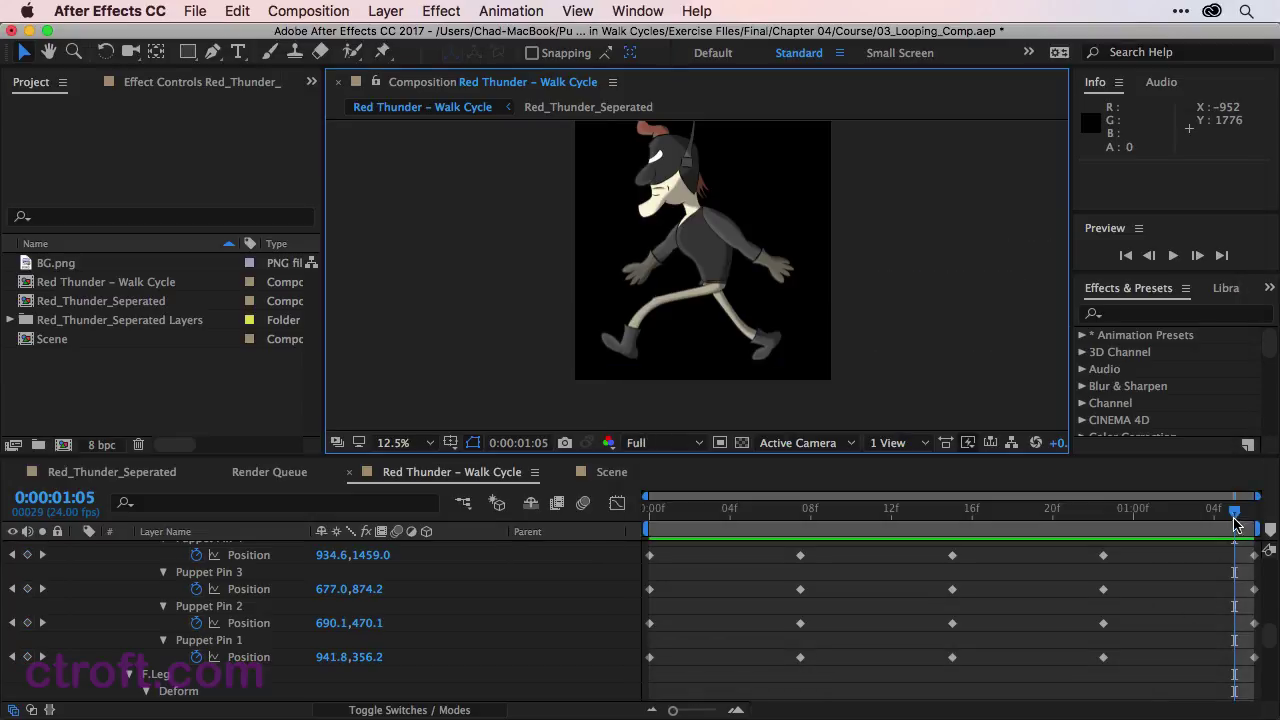
click(650, 512)
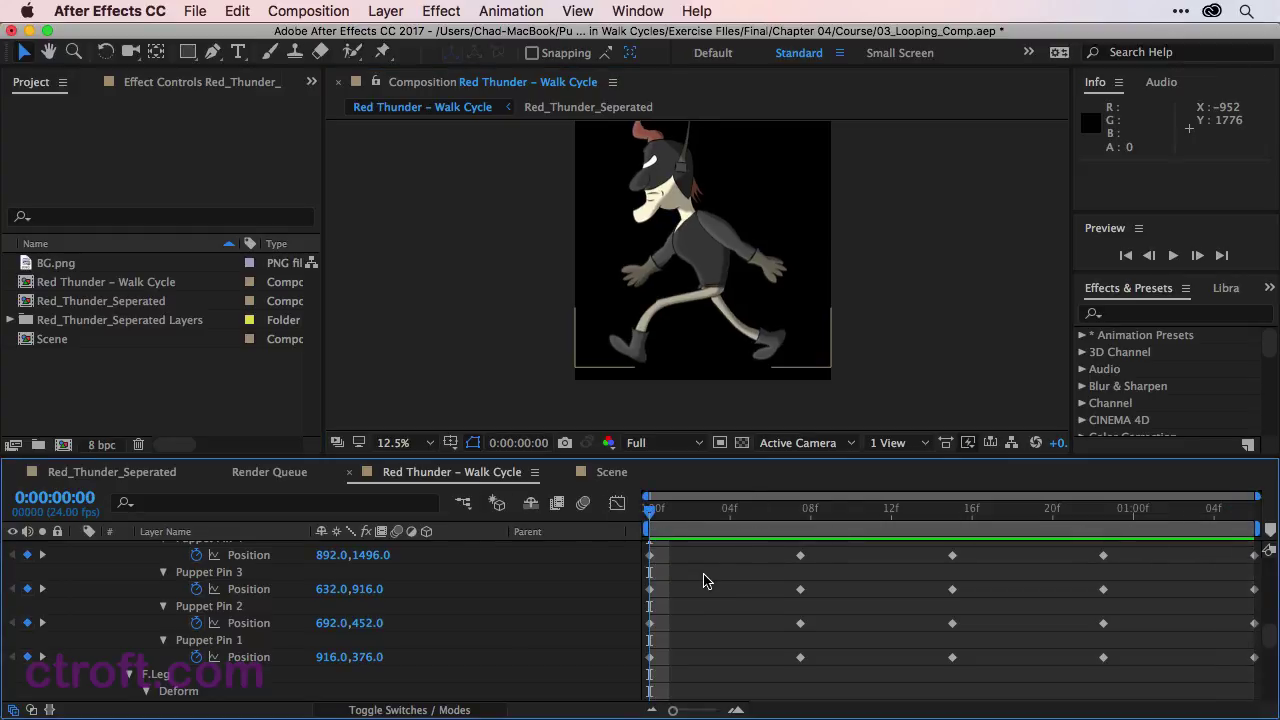
key(space)
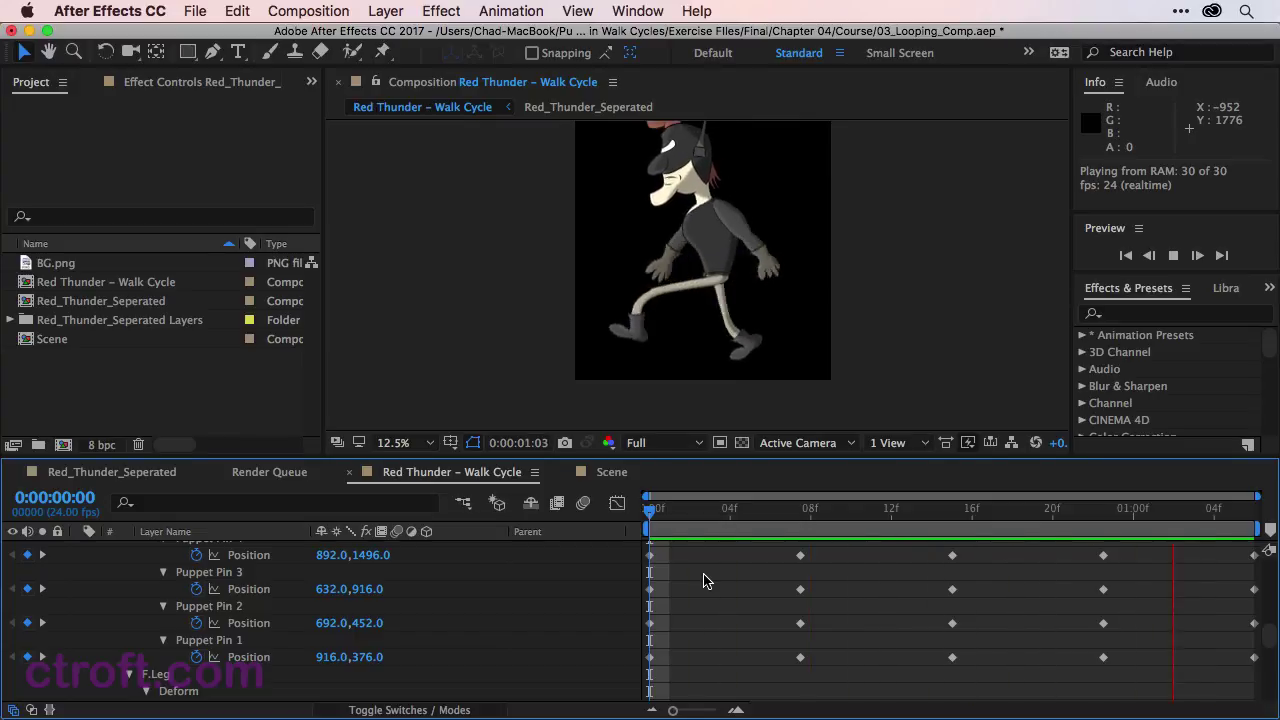
key(space)
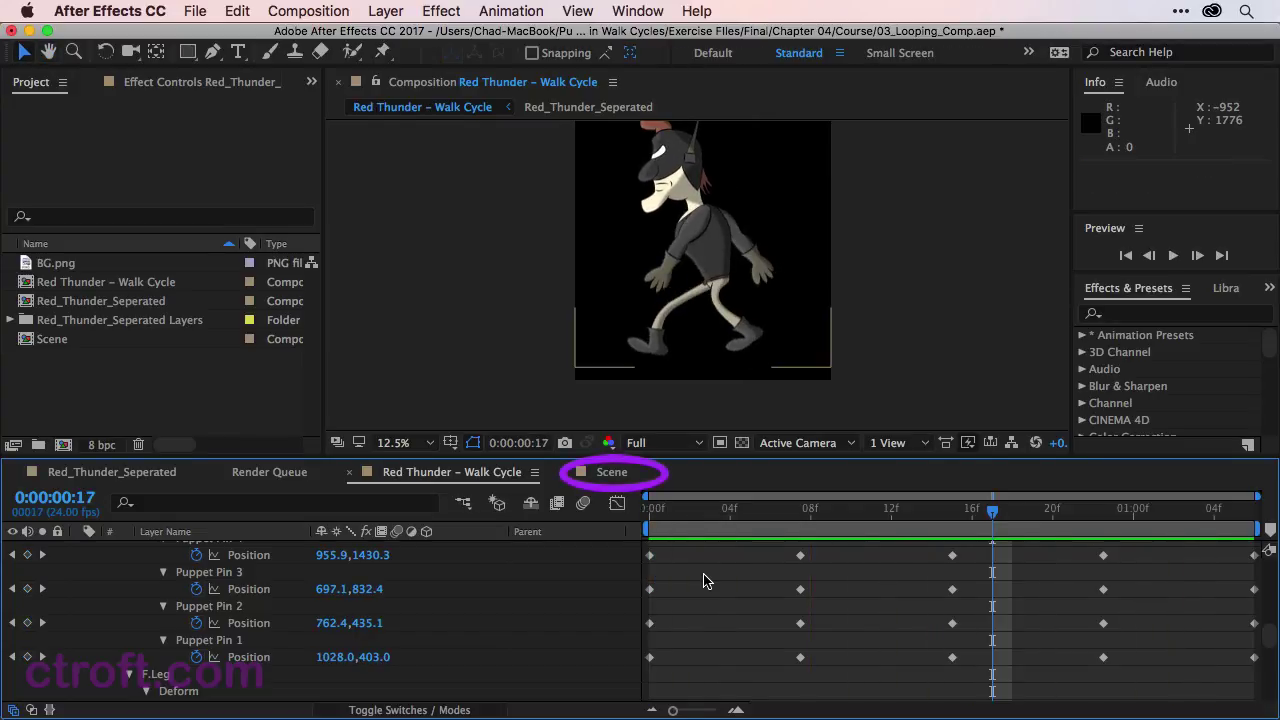
Switch to the Scene comp and drag Red Thunder – Walk Cycle into the timeline above BG.png
click(612, 478)
key(h)
drag(754, 366, 655, 468)
key(v)
click(433, 619)
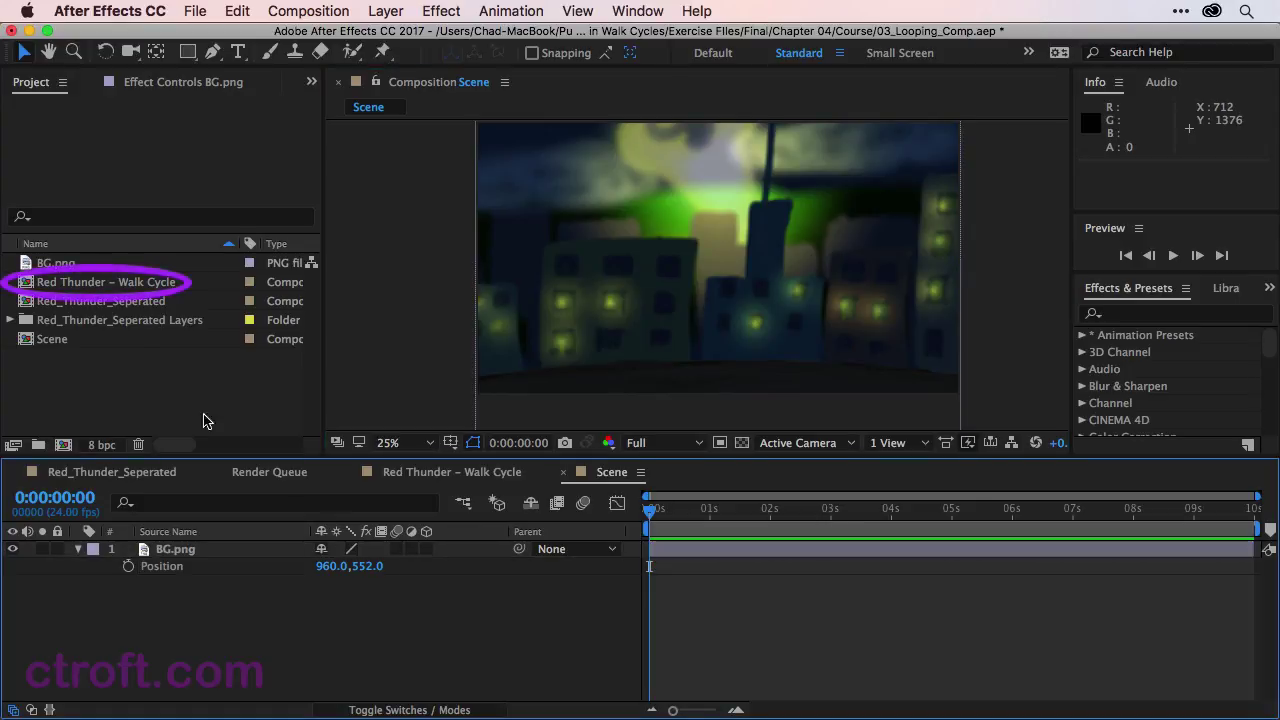
click(101, 284)
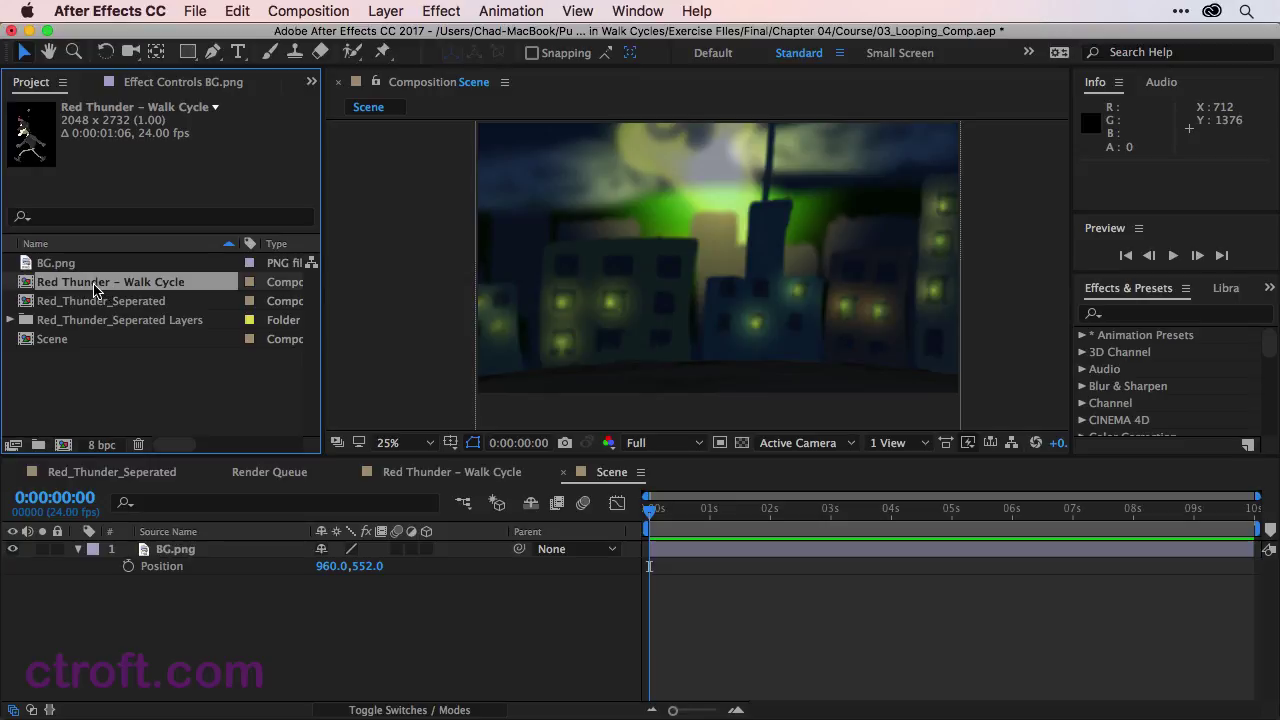
drag(95, 290, 173, 549)
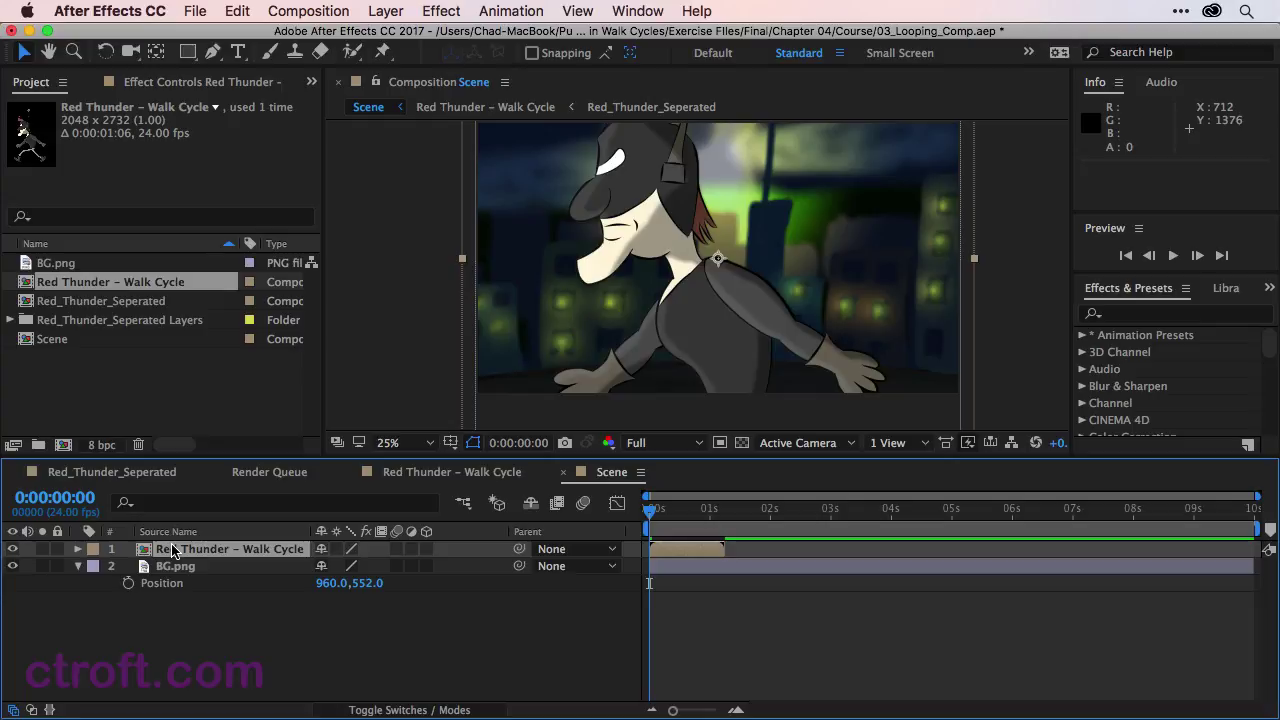
Reveal Scale and Position and set the walk-cycle layer's scale to 42%
key(s)
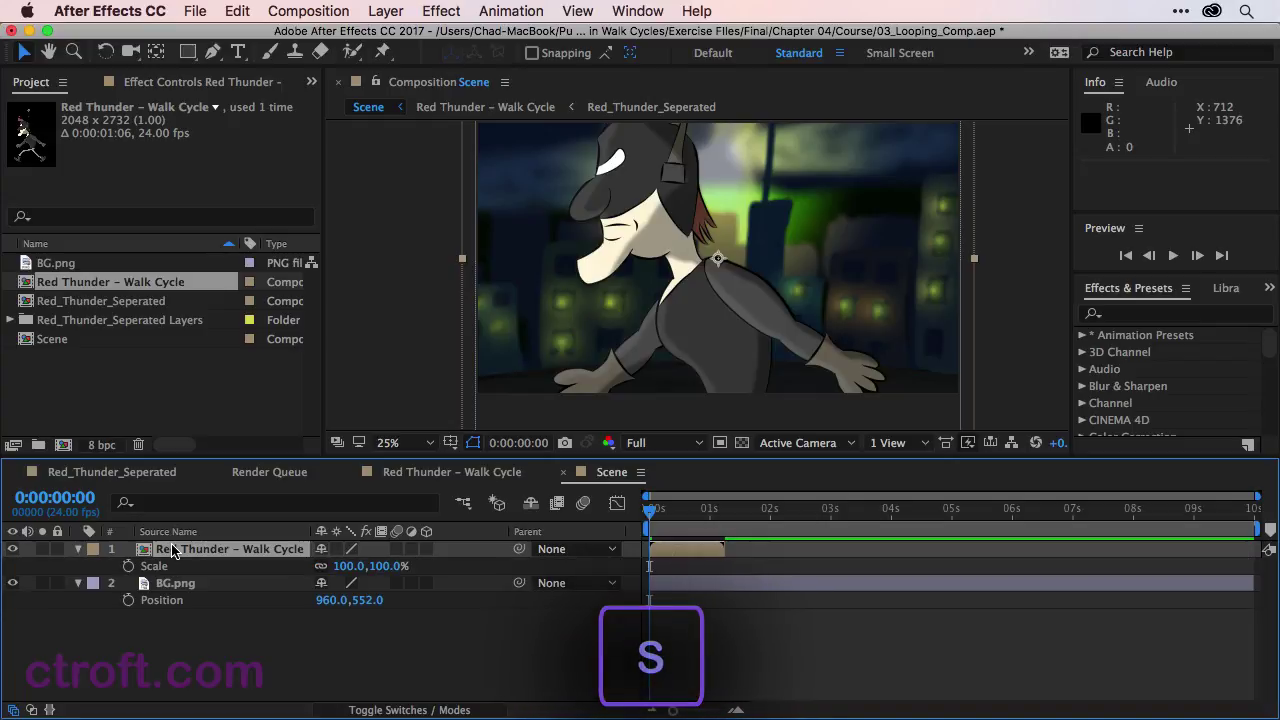
key(shift)
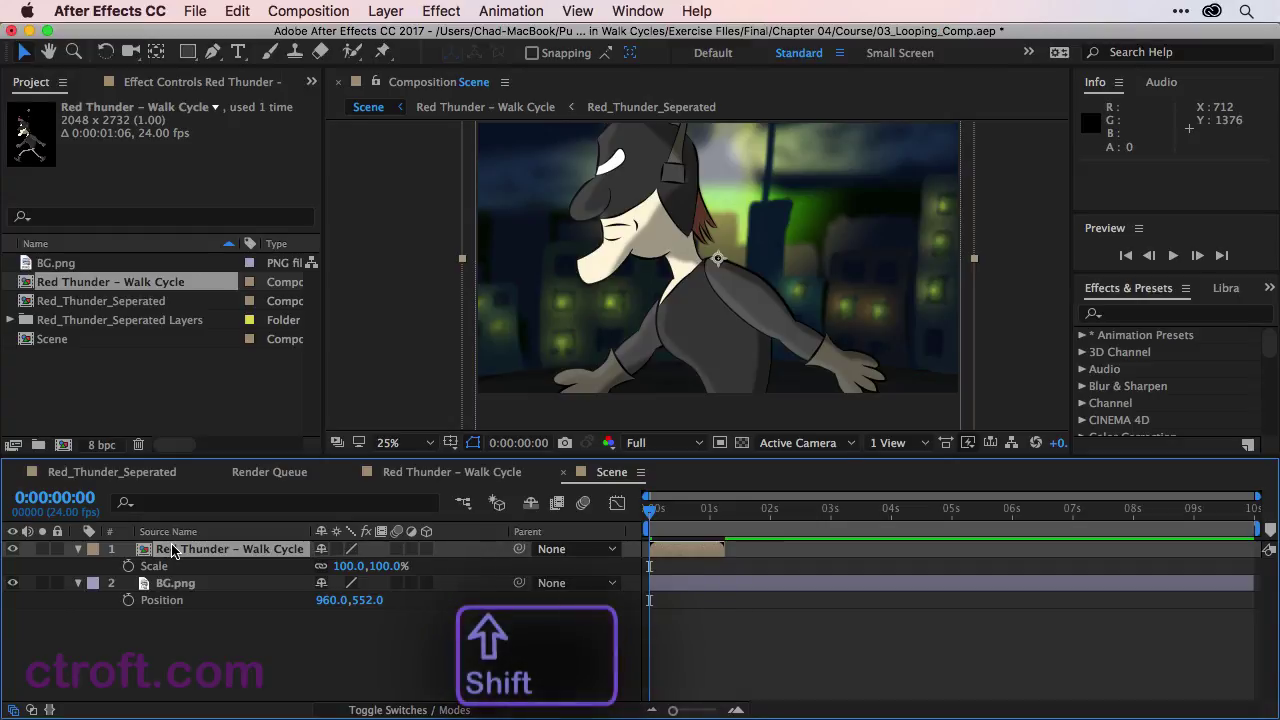
key(shift+p)
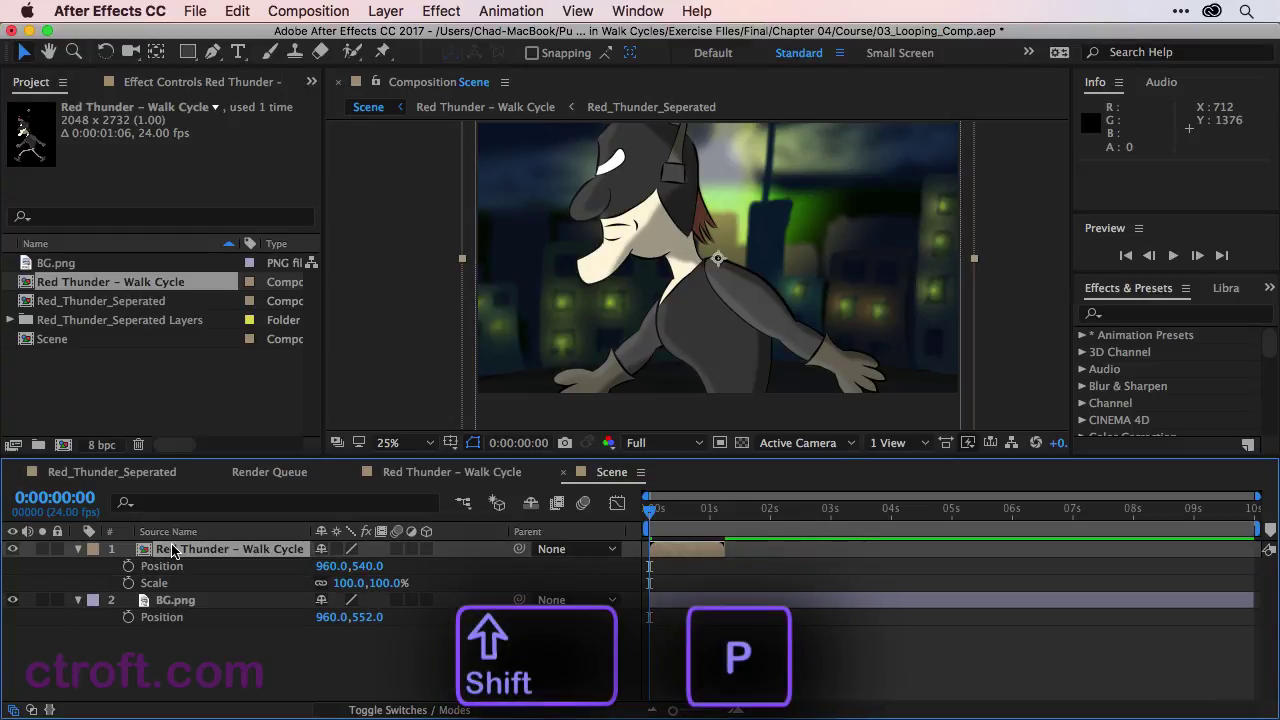
click(346, 585)
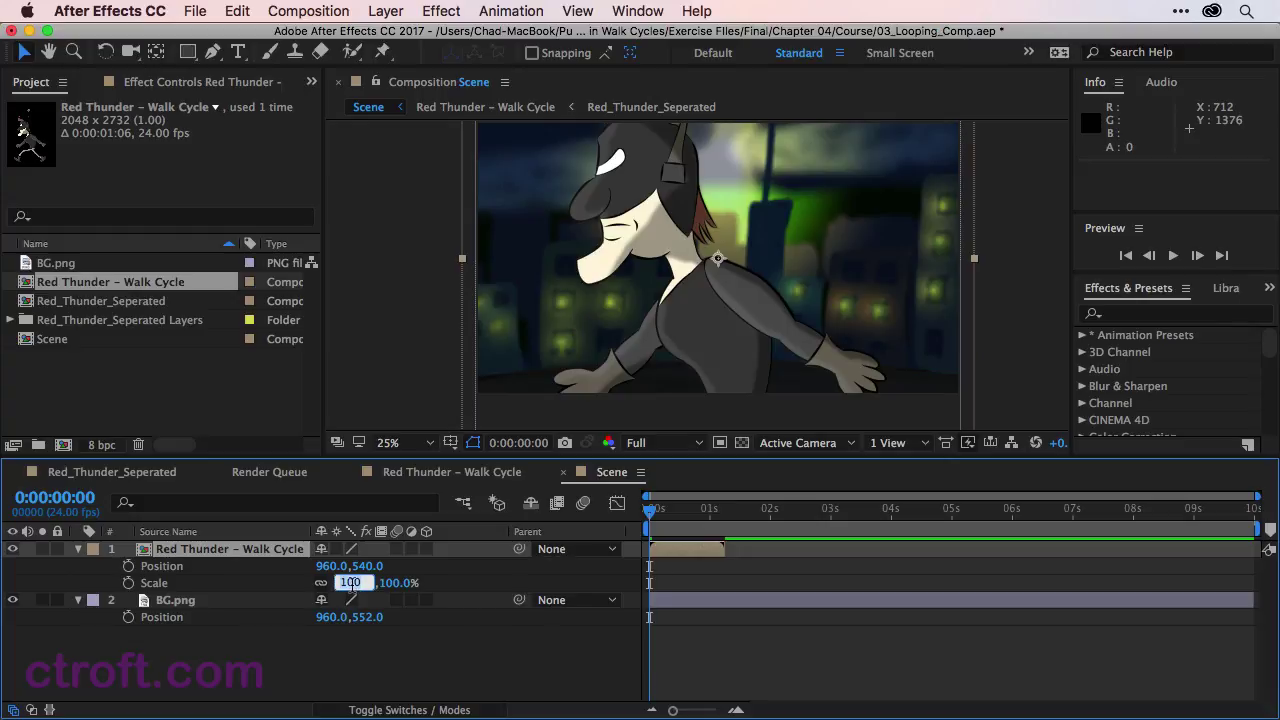
text(42)
key(Return)
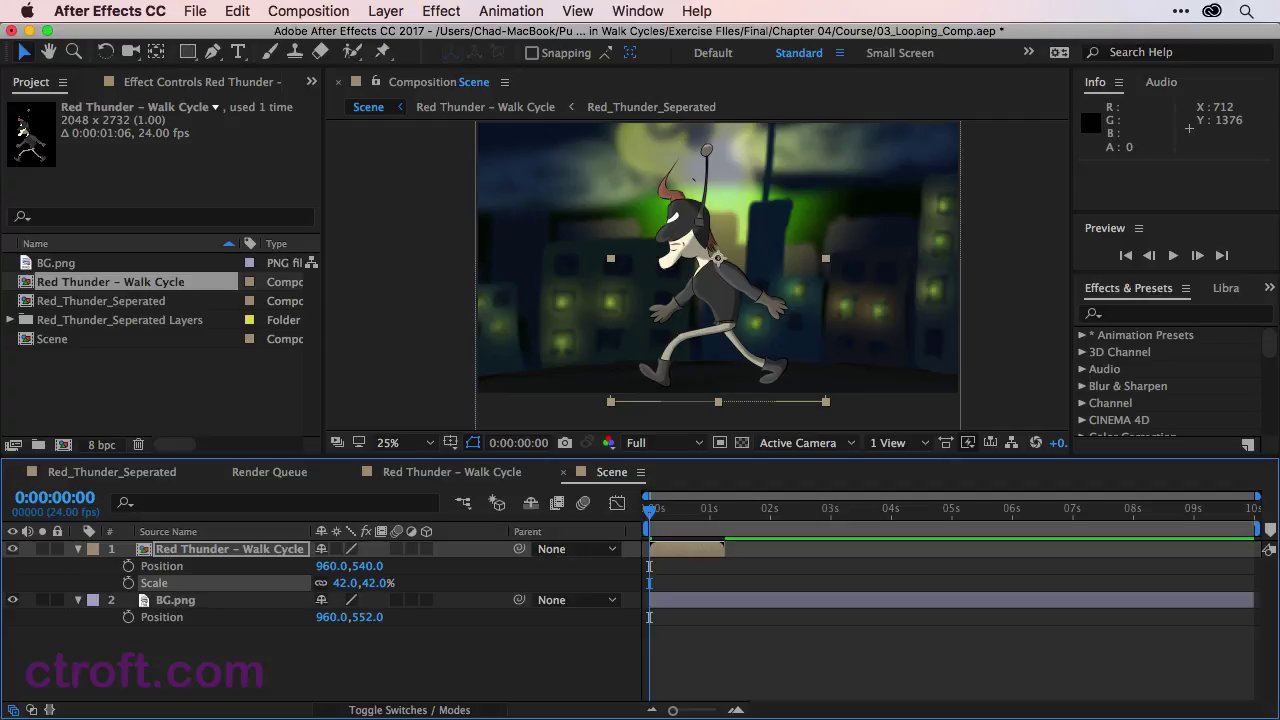
Move the character right to position 1600,540, check the pose at frame 11, and try lengthening the layer
click(203, 567)
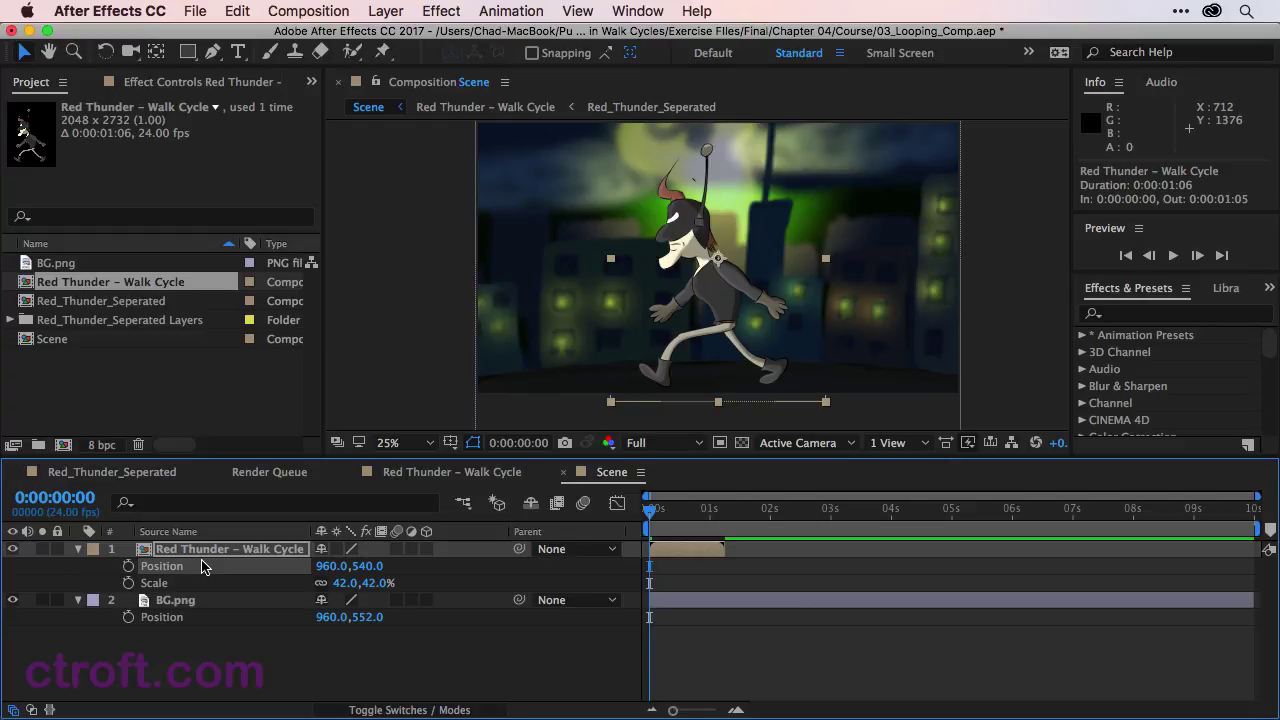
drag(330, 566, 985, 590)
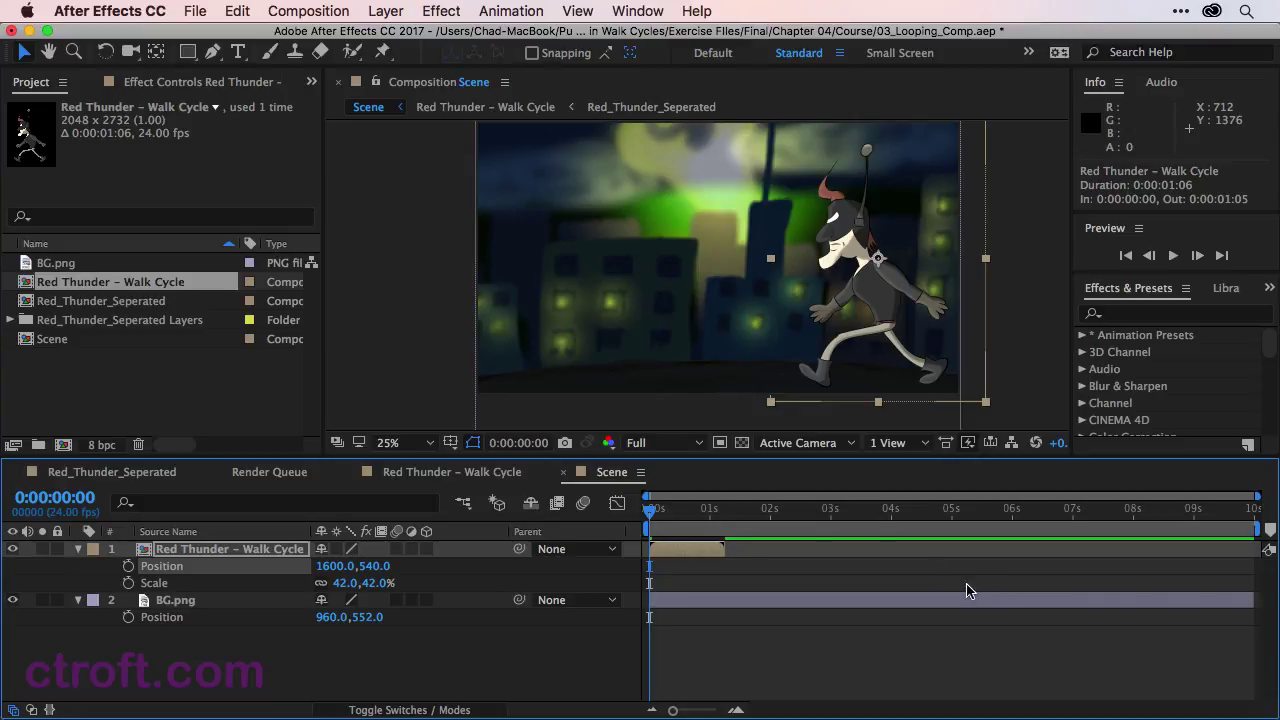
drag(651, 512, 650, 538)
drag(739, 546, 721, 548)
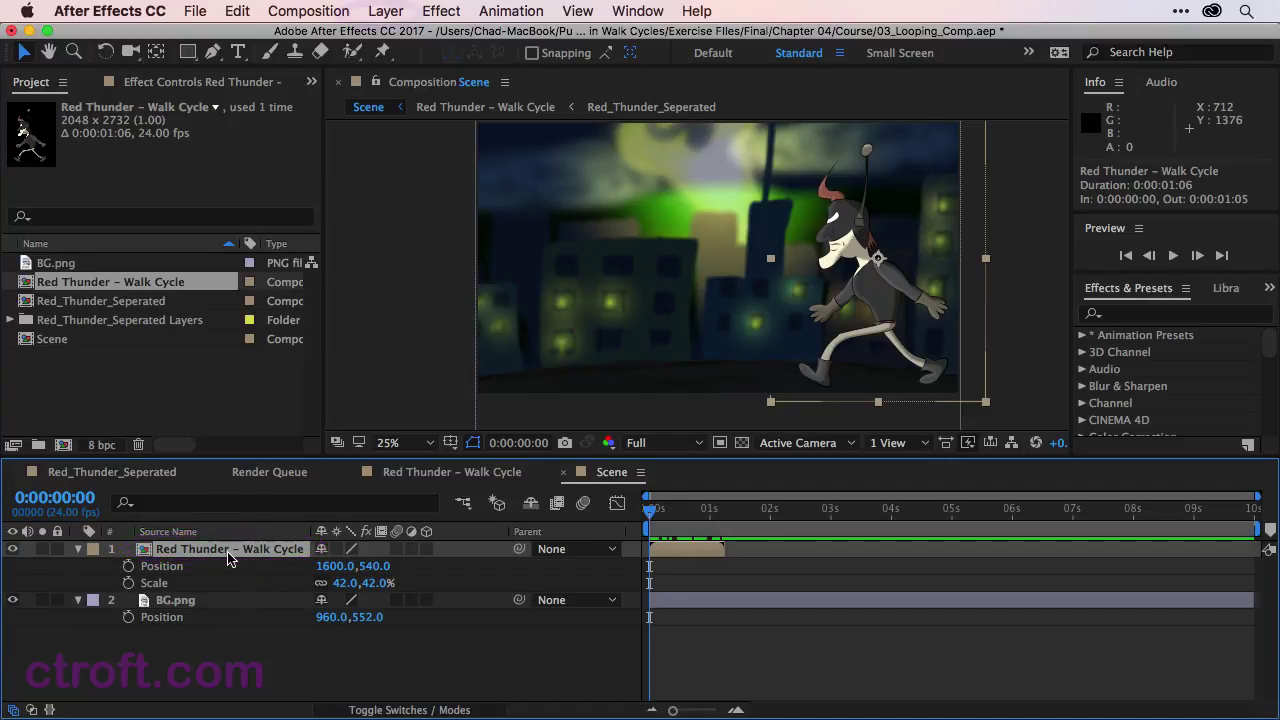
Turn on Layer > Time > Enable Time Remapping for the walk-cycle layer
click(385, 12)
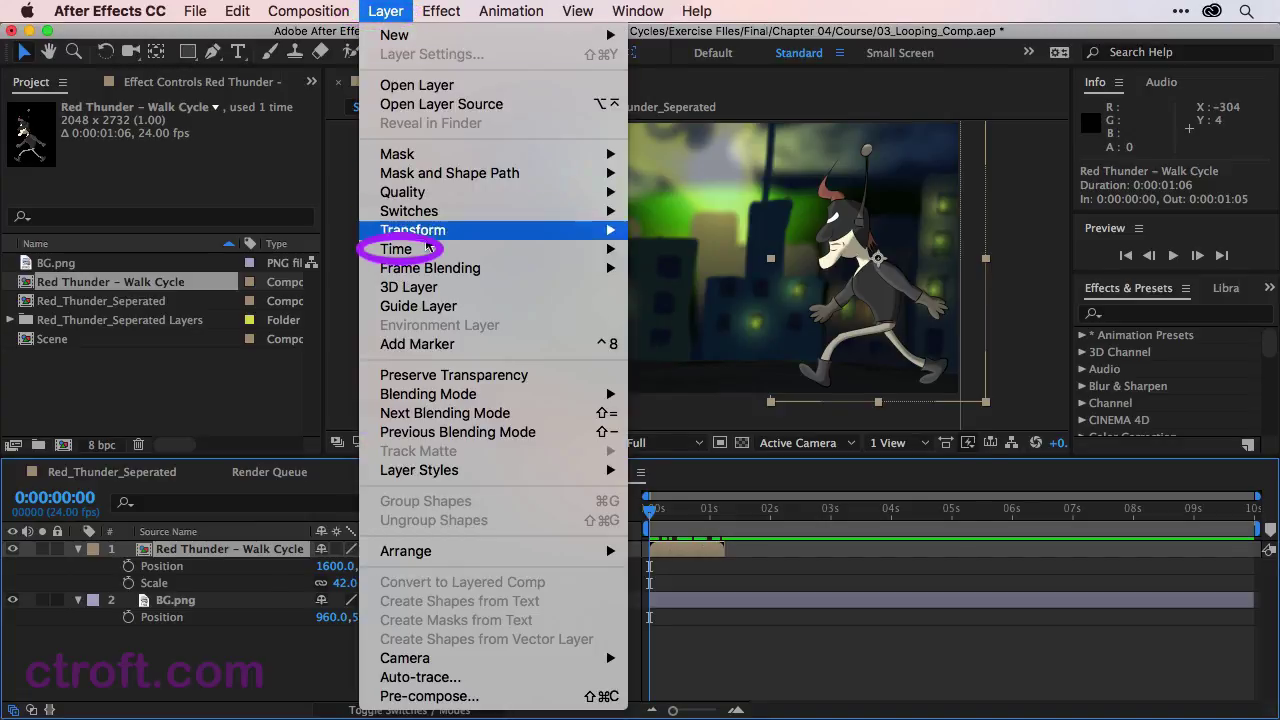
mouse_move(426, 256)
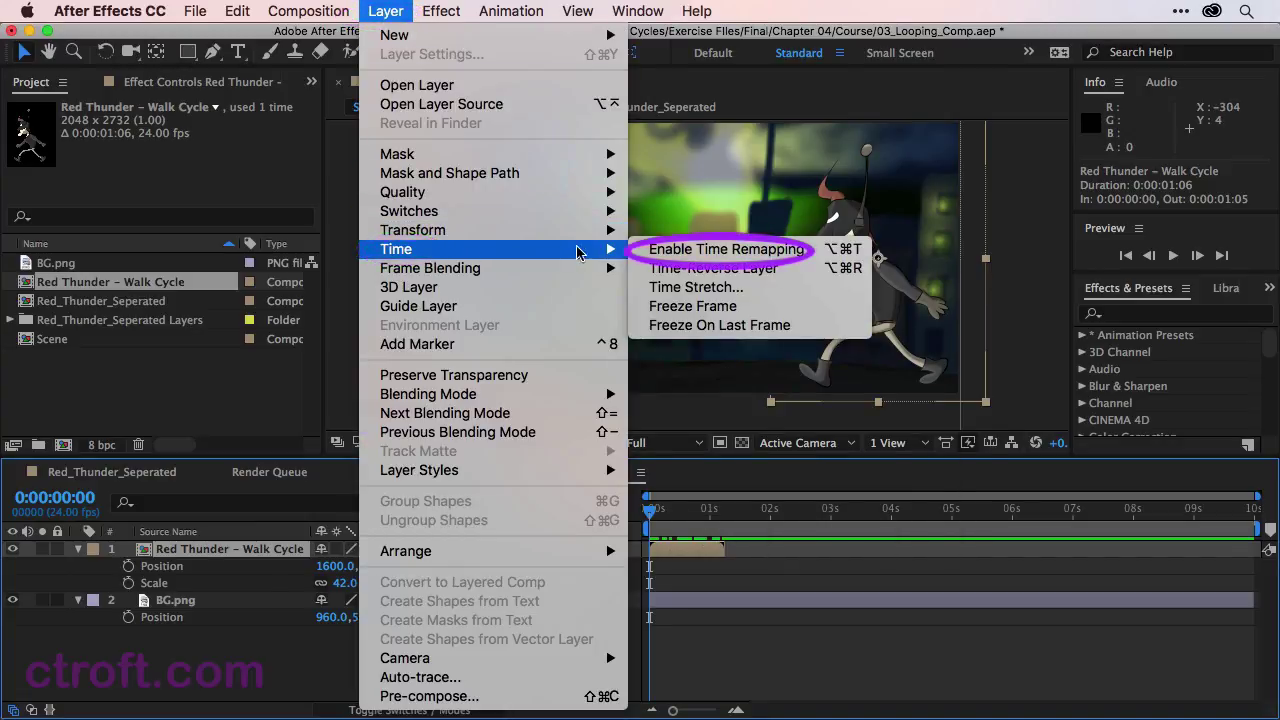
click(645, 250)
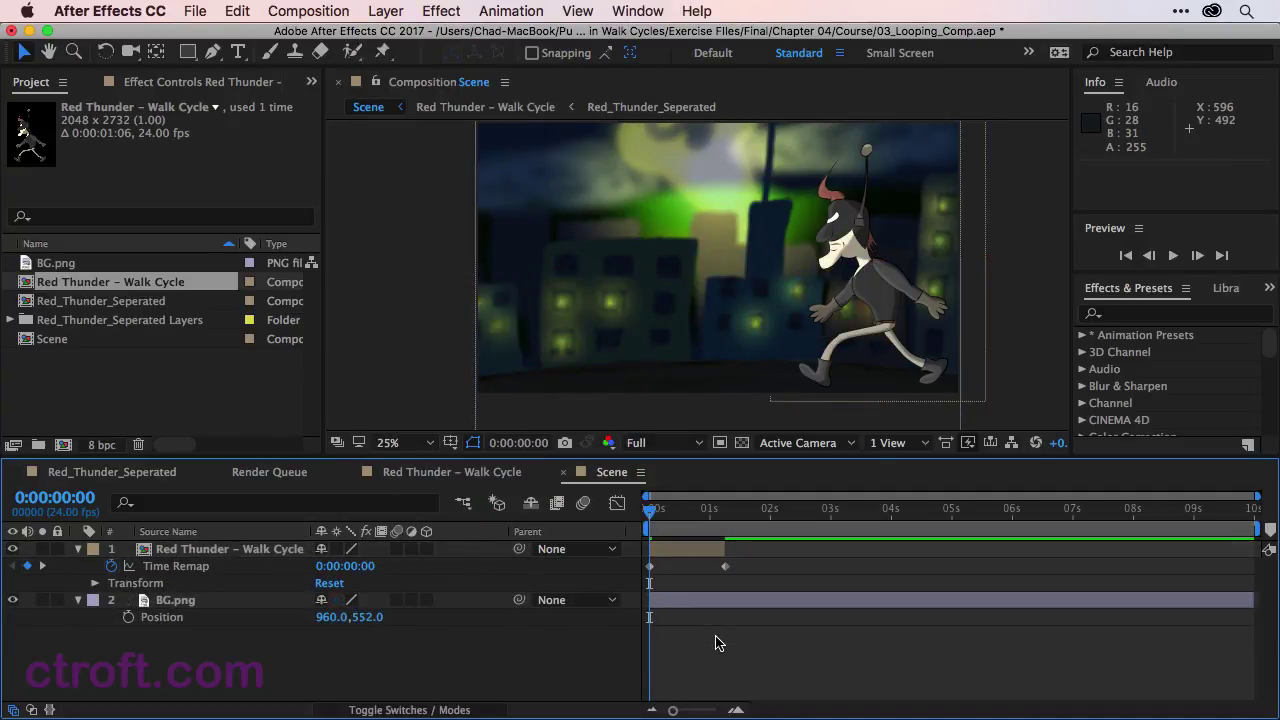
Add a Time Remap keyframe at 0:00:01:05 and remove the one at 0:00:01:06
click(200, 572)
click(333, 672)
key(k)
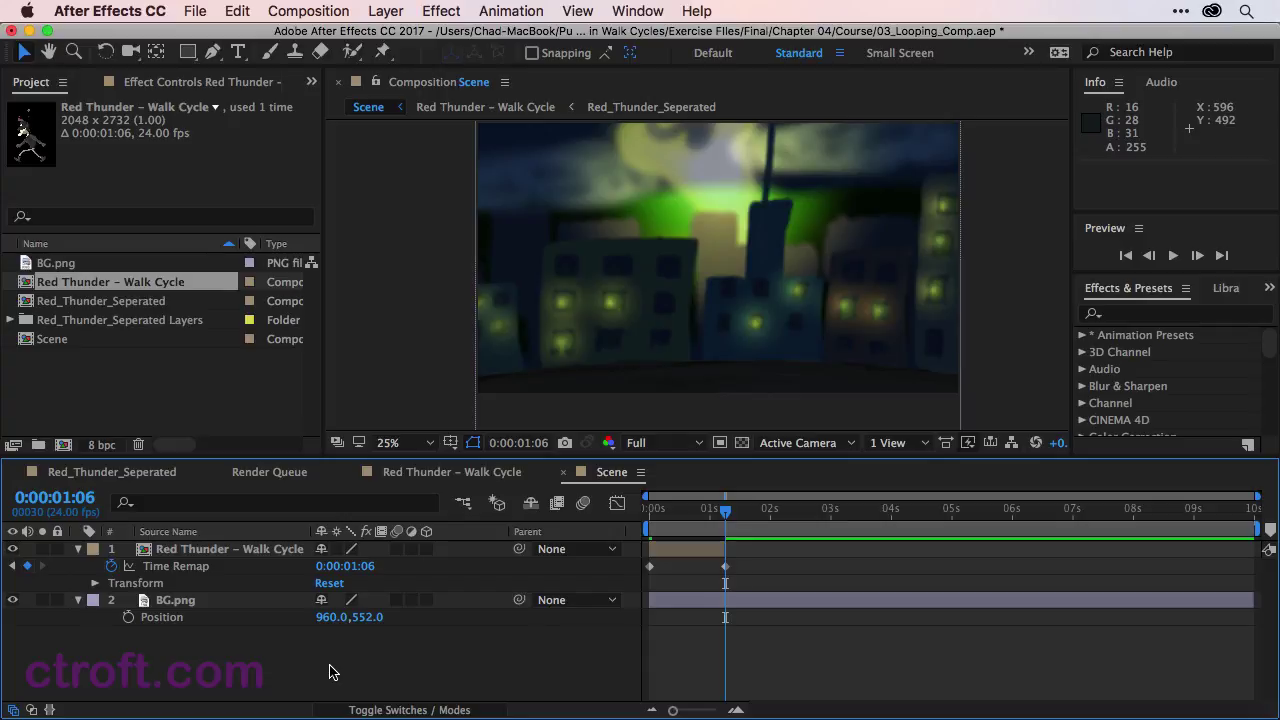
key(Page_Up)
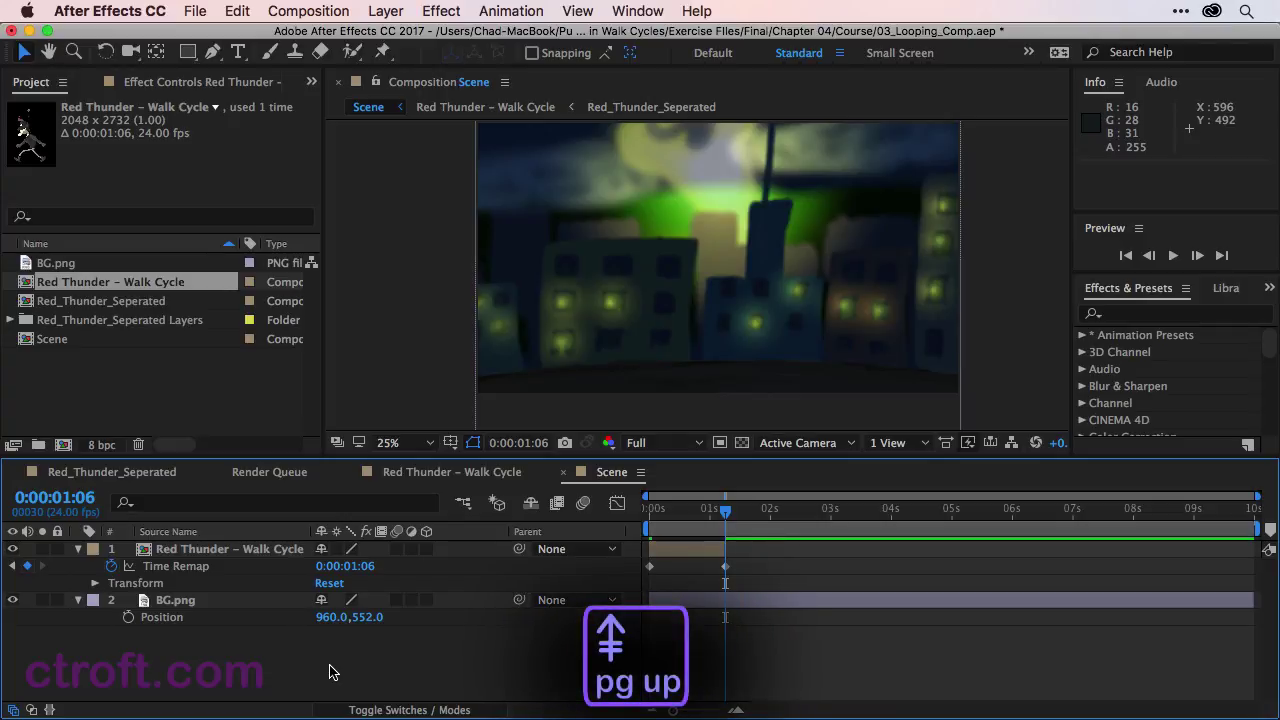
key(Page_Up)
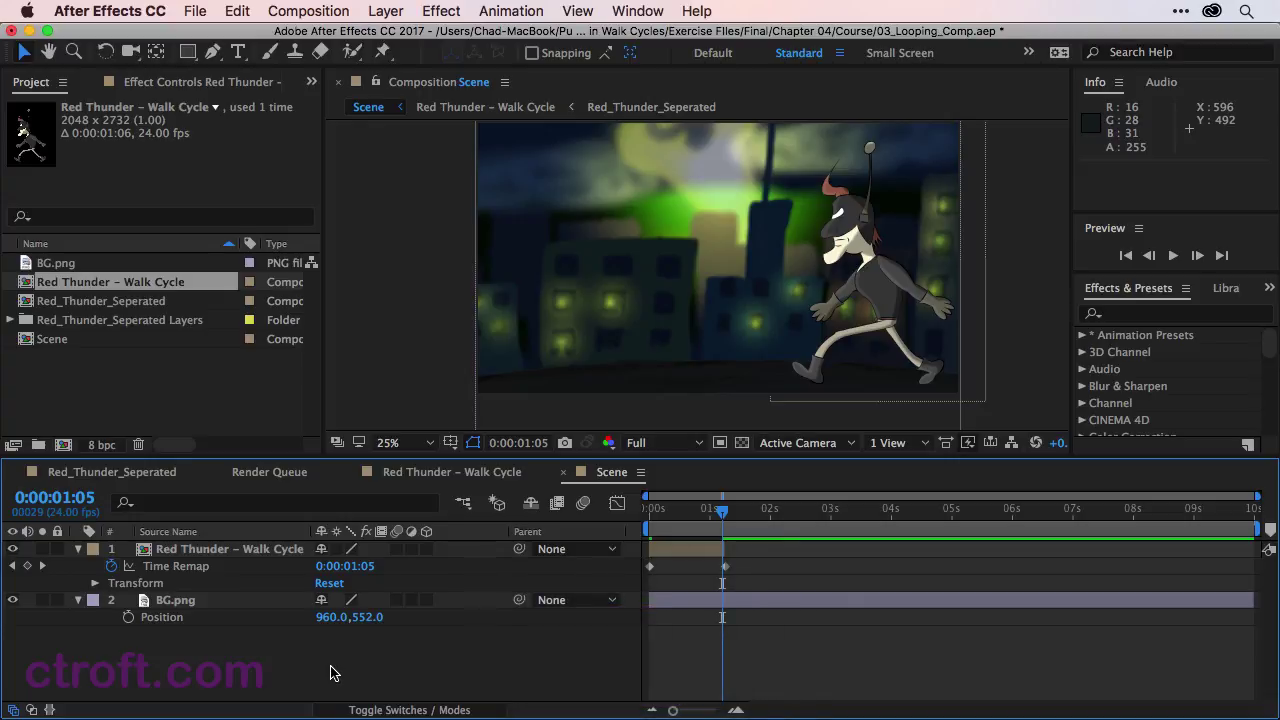
click(27, 565)
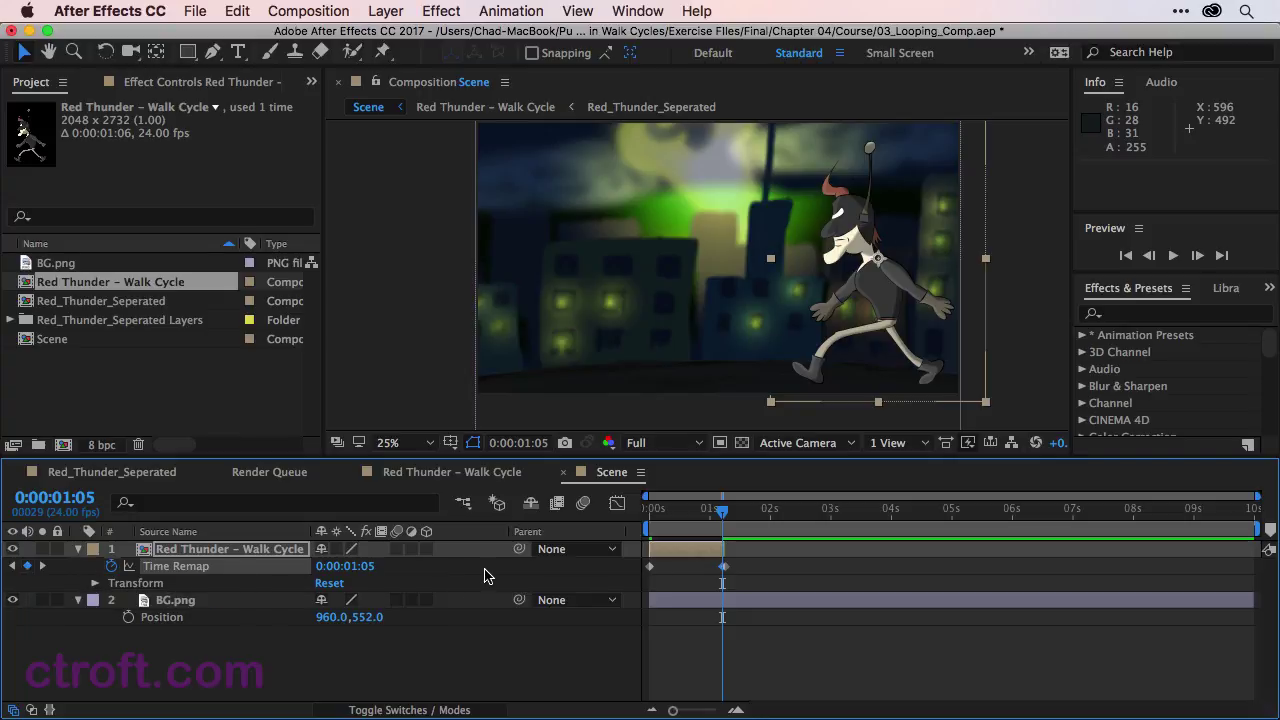
click(726, 569)
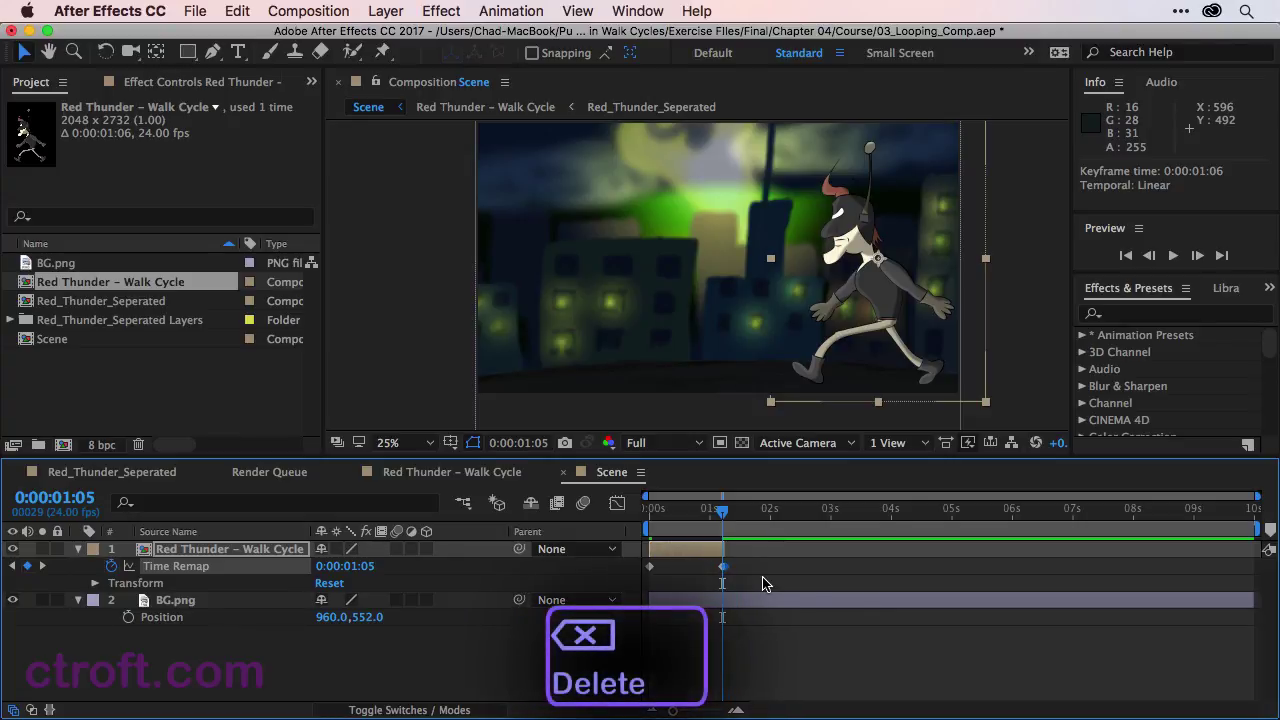
click(762, 584)
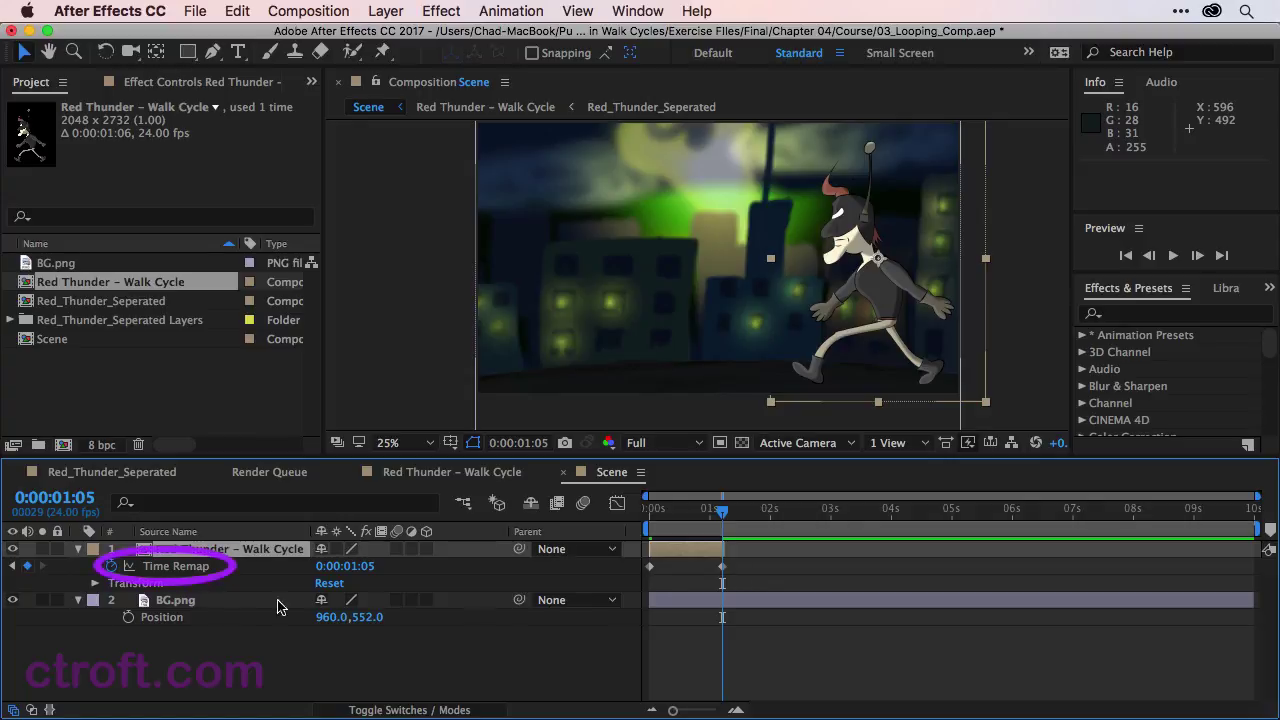
click(194, 570)
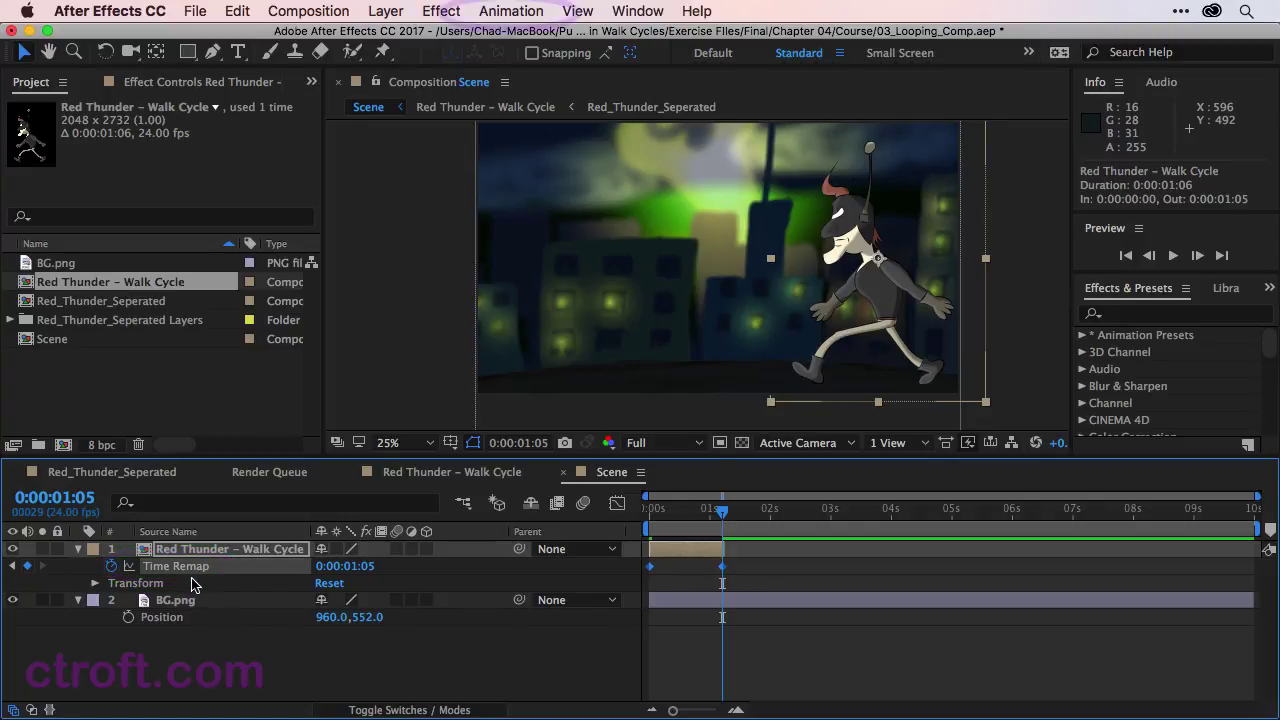
click(509, 12)
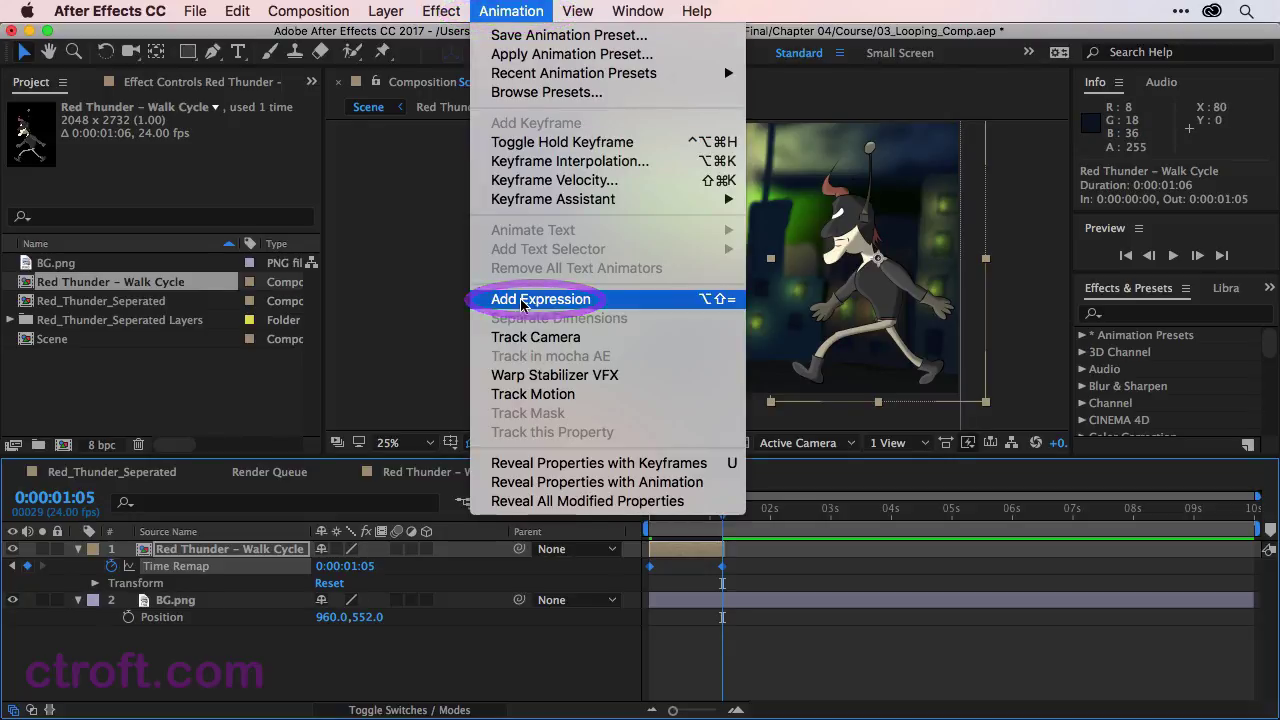
key(Escape)
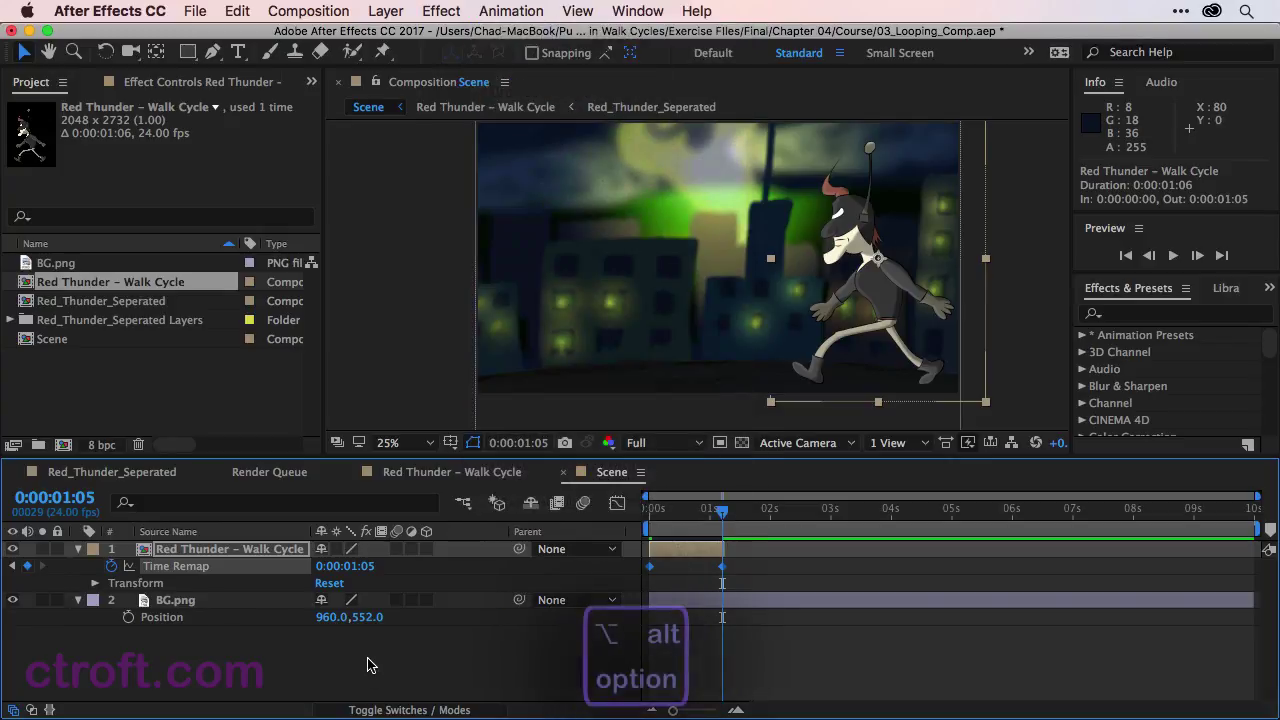
Add the expression loopOutDuration(type = 'cycle', duration = 0) to Time Remap from the expression menu
alt+click(111, 567)
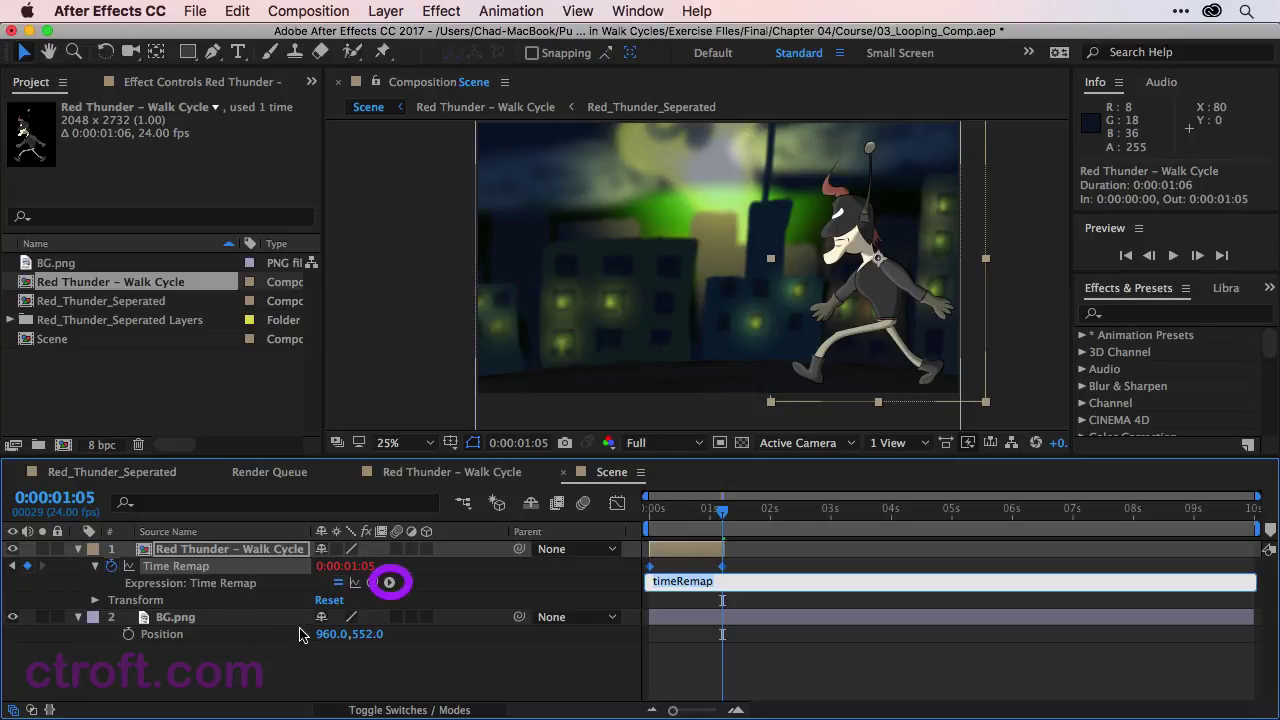
click(390, 583)
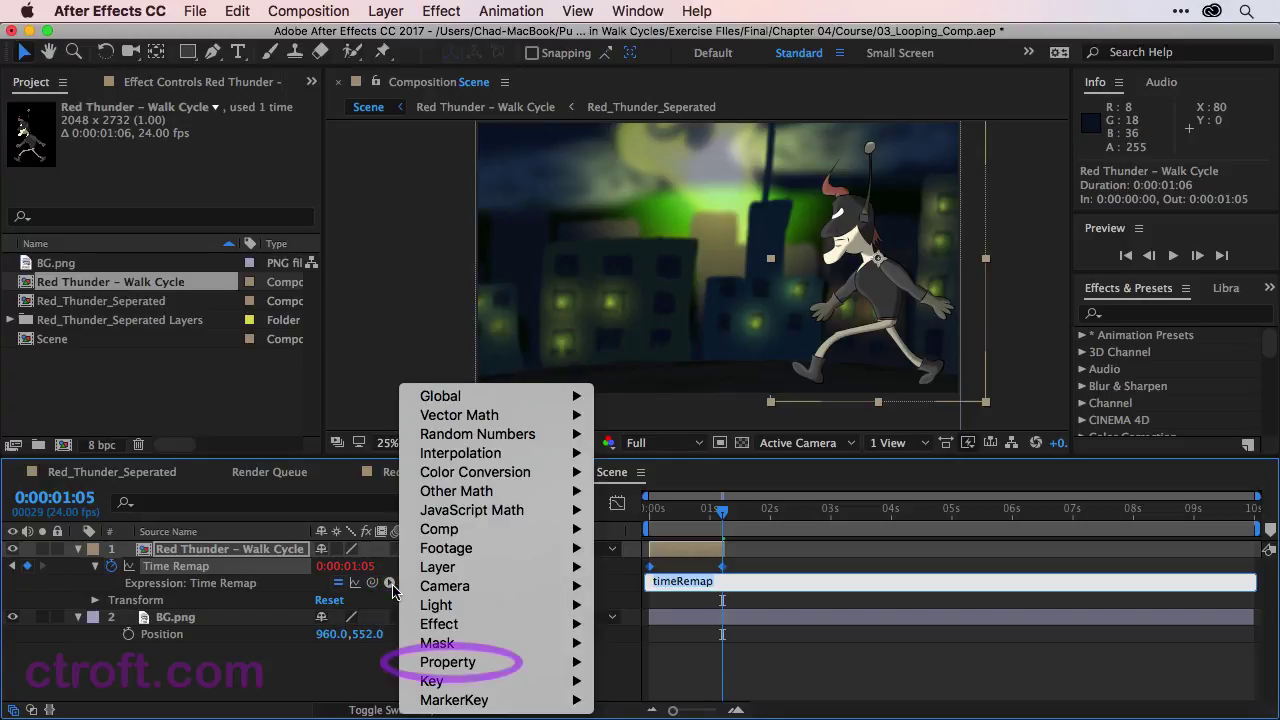
mouse_move(420, 588)
mouse_move(455, 660)
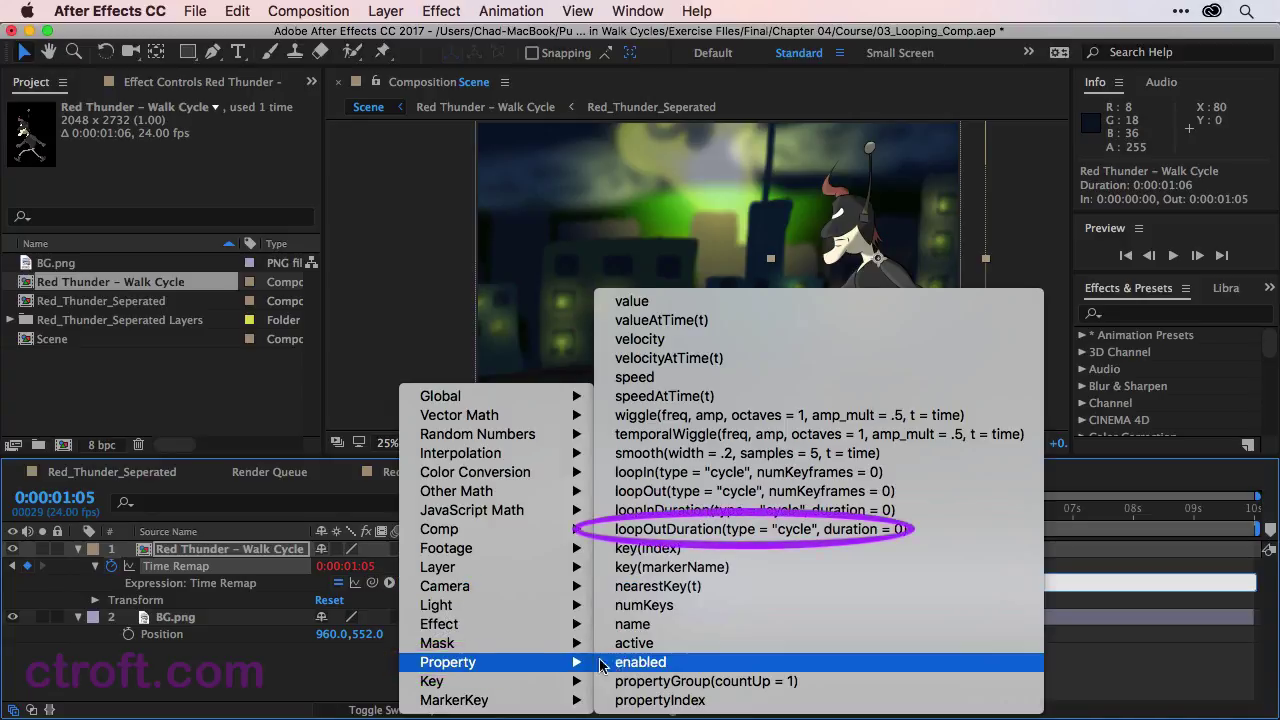
click(697, 529)
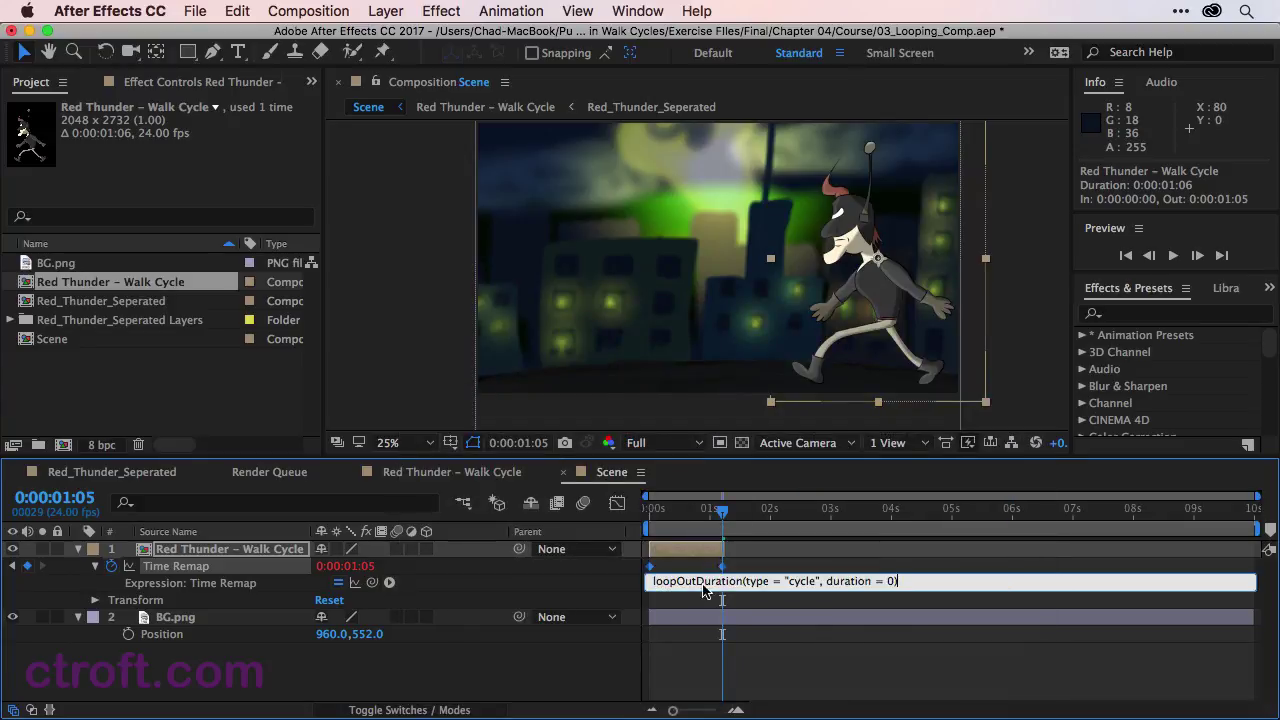
Commit the expression, stretch the walk-cycle layer to the Scene's 10-second end, and return to the start
click(857, 657)
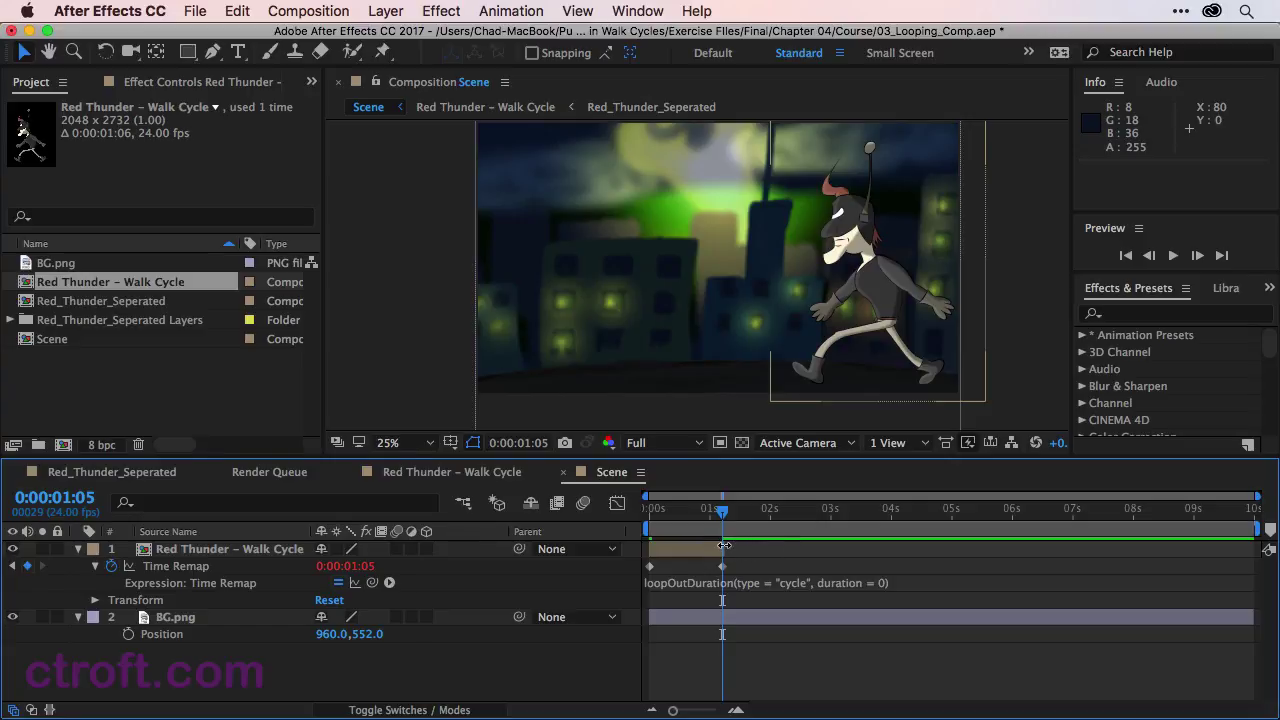
drag(724, 545, 1263, 560)
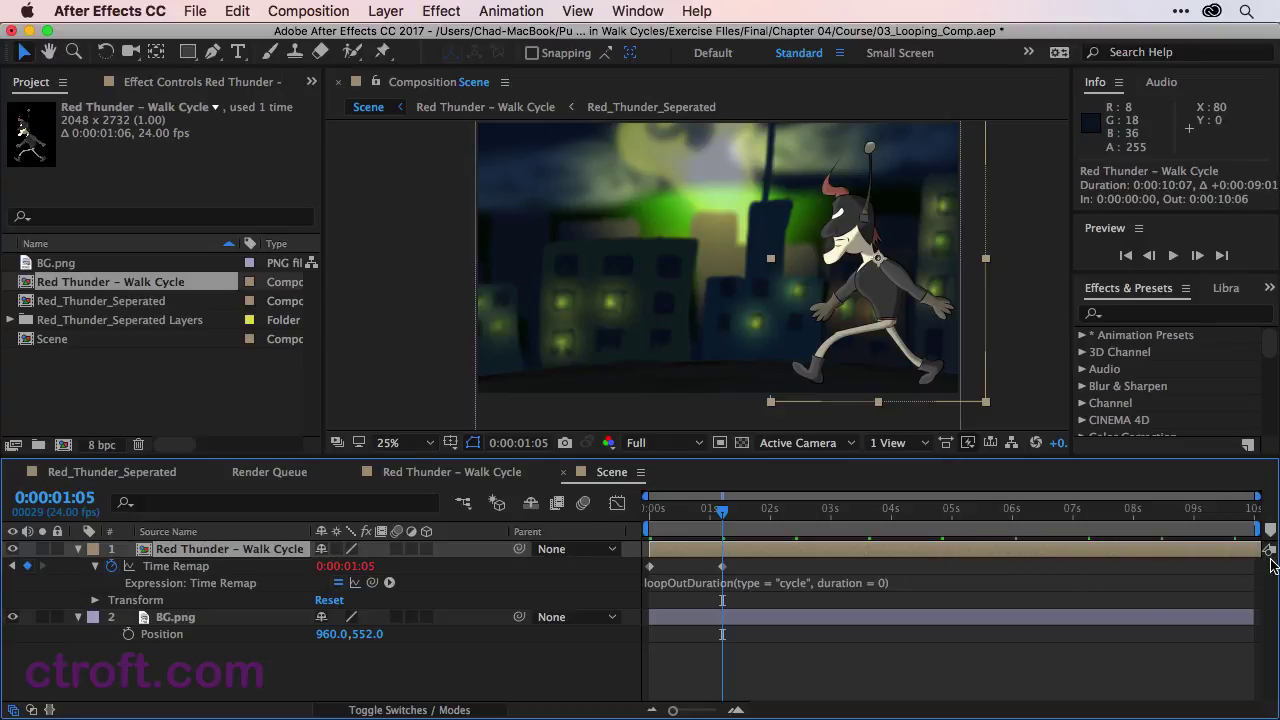
drag(716, 513, 645, 509)
Preview the looping walk, then stop and scrub back to about 0:00:06:14
key(space)
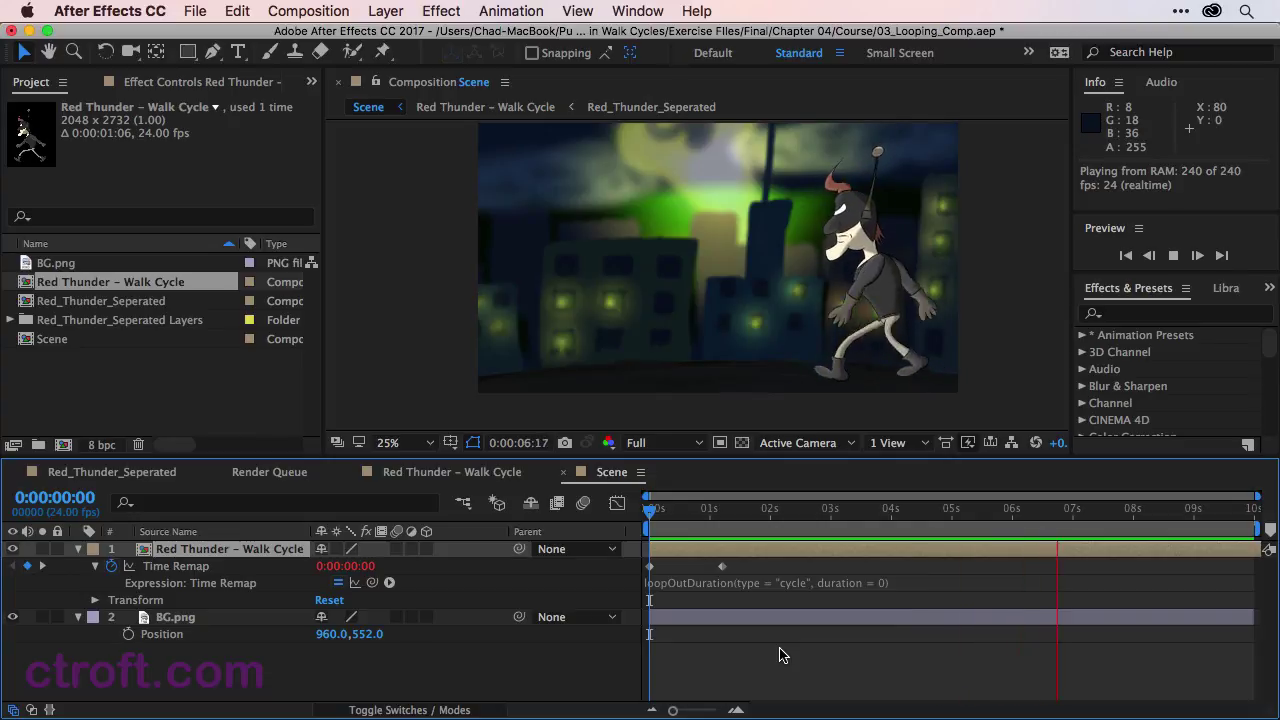
key(space)
drag(1120, 533, 1055, 528)
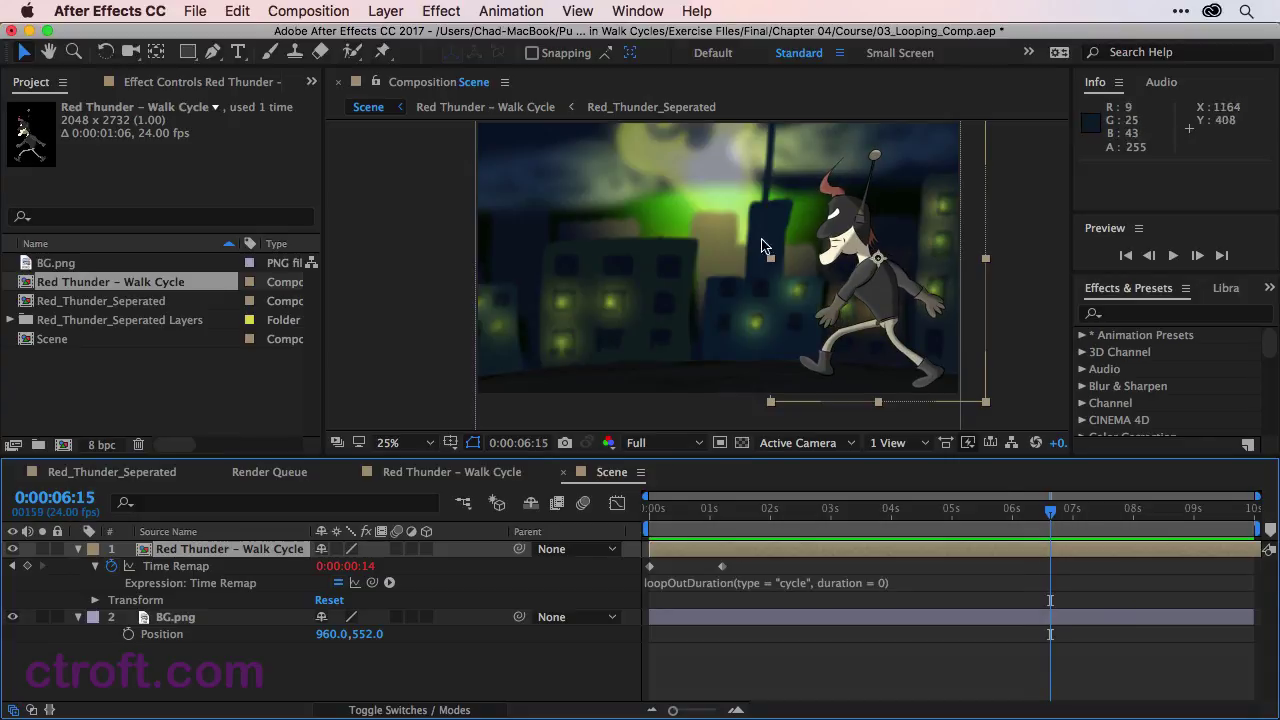
Open the Red Thunder – Walk Cycle comp, adjust the view, and return to 0:00:00:00
double_click(145, 283)
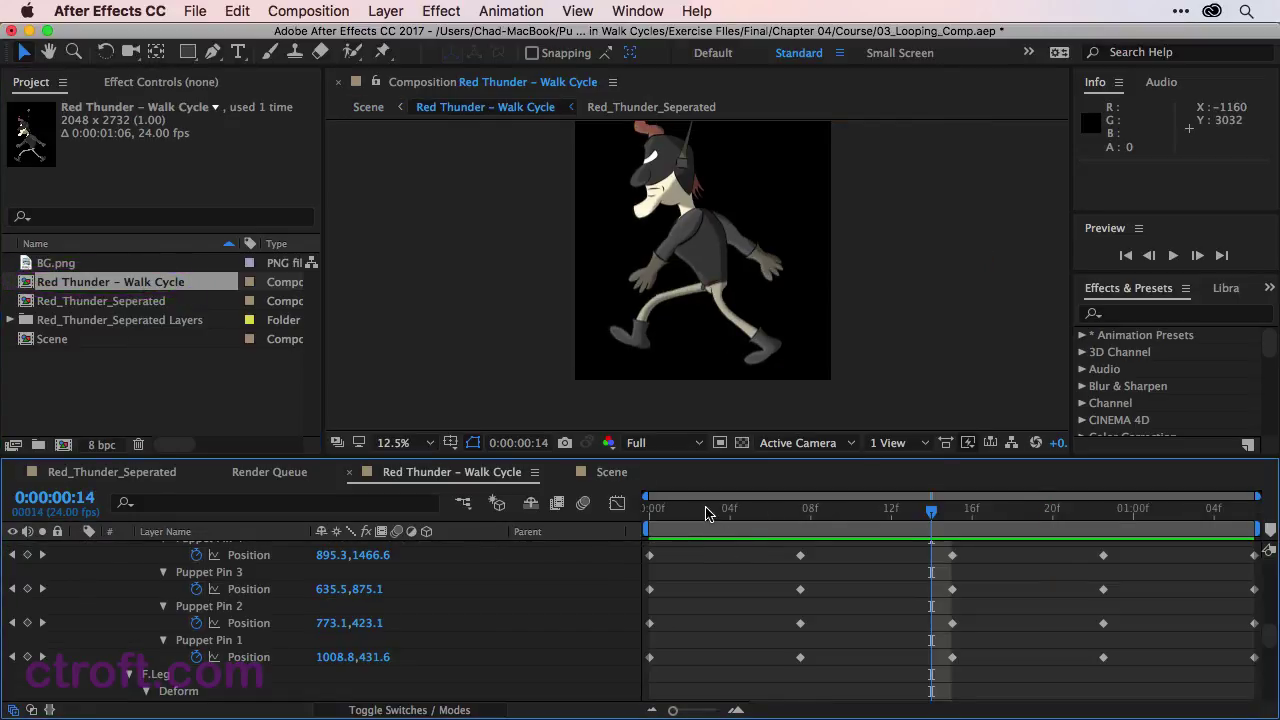
click(645, 512)
key(h)
drag(876, 272, 872, 333)
key(v)
drag(808, 507, 640, 528)
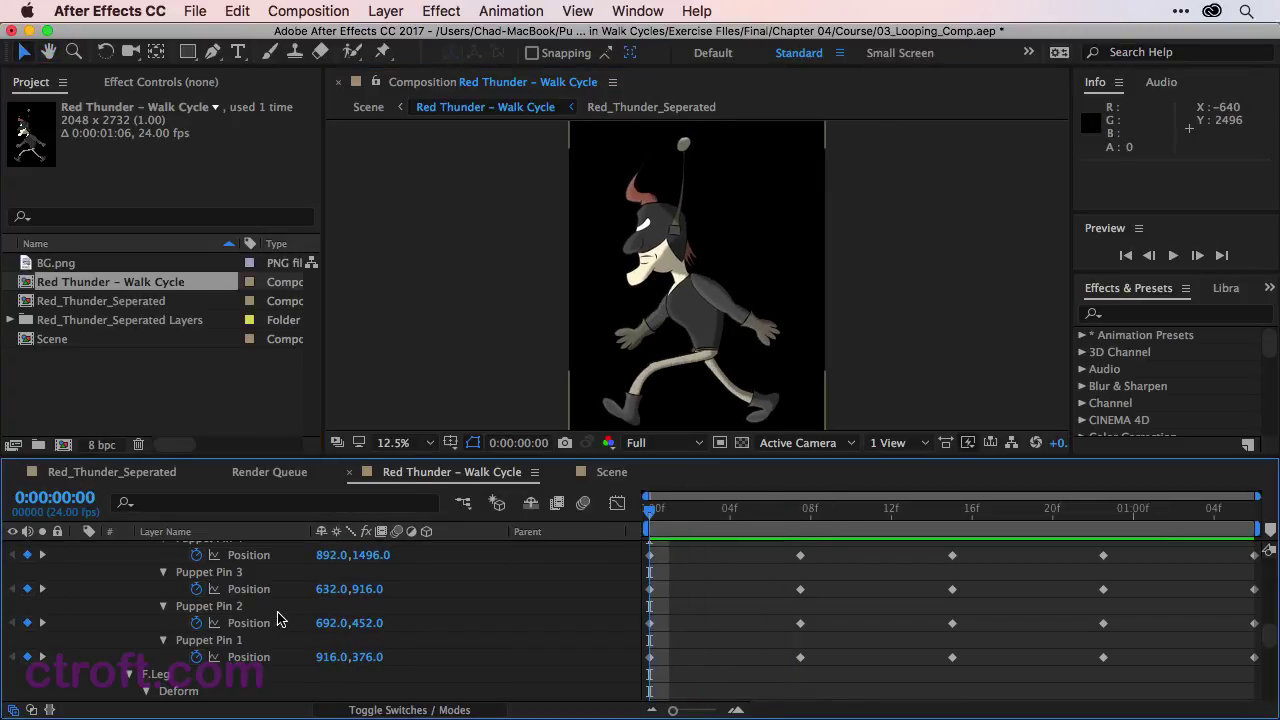
scroll(280, 605, down, 5)
scroll(280, 602, up, 5)
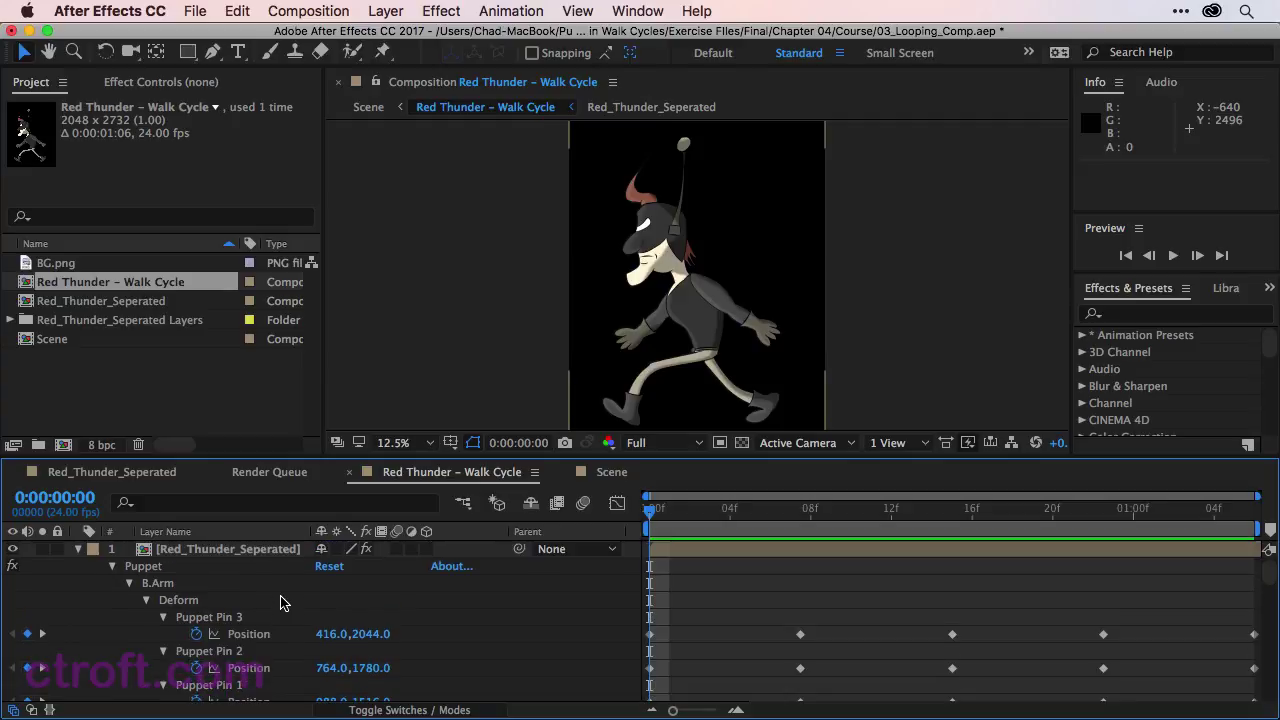
Reveal the Puppet effect pins, test-move the hair's Puppet Pin 3, undo, and clear the selection
click(194, 571)
drag(651, 156, 650, 172)
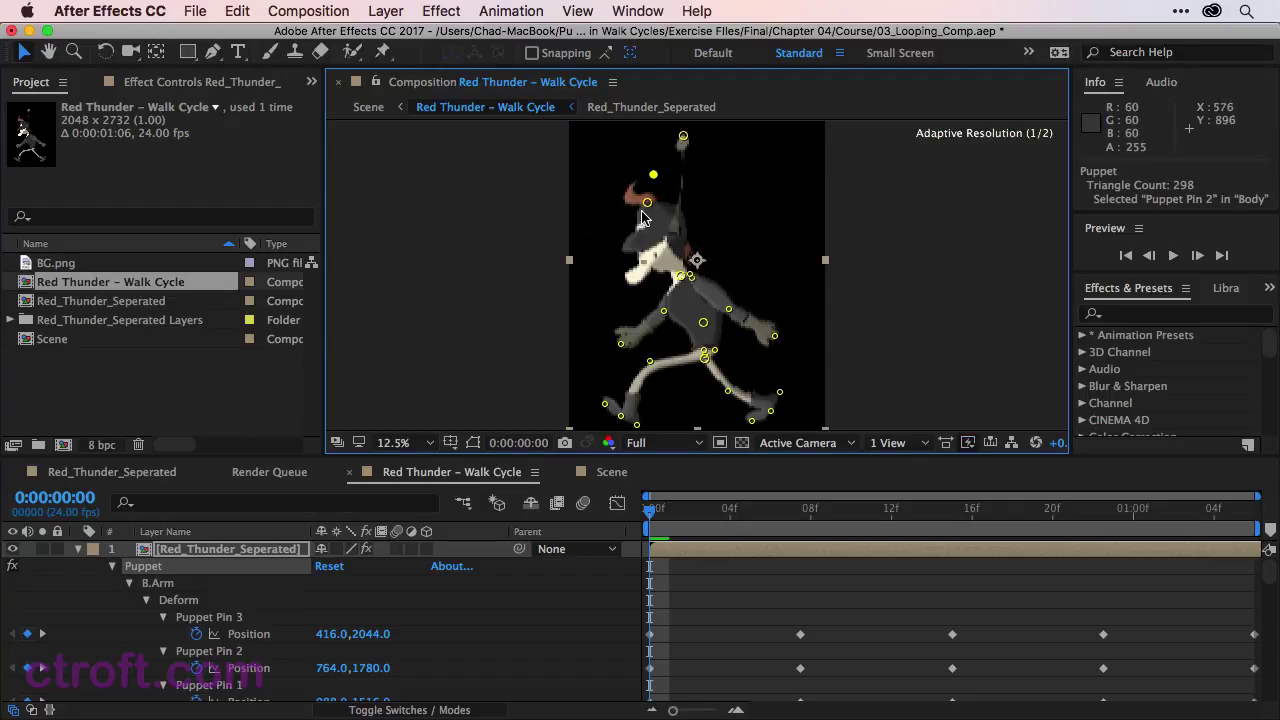
click(647, 204)
drag(647, 204, 648, 203)
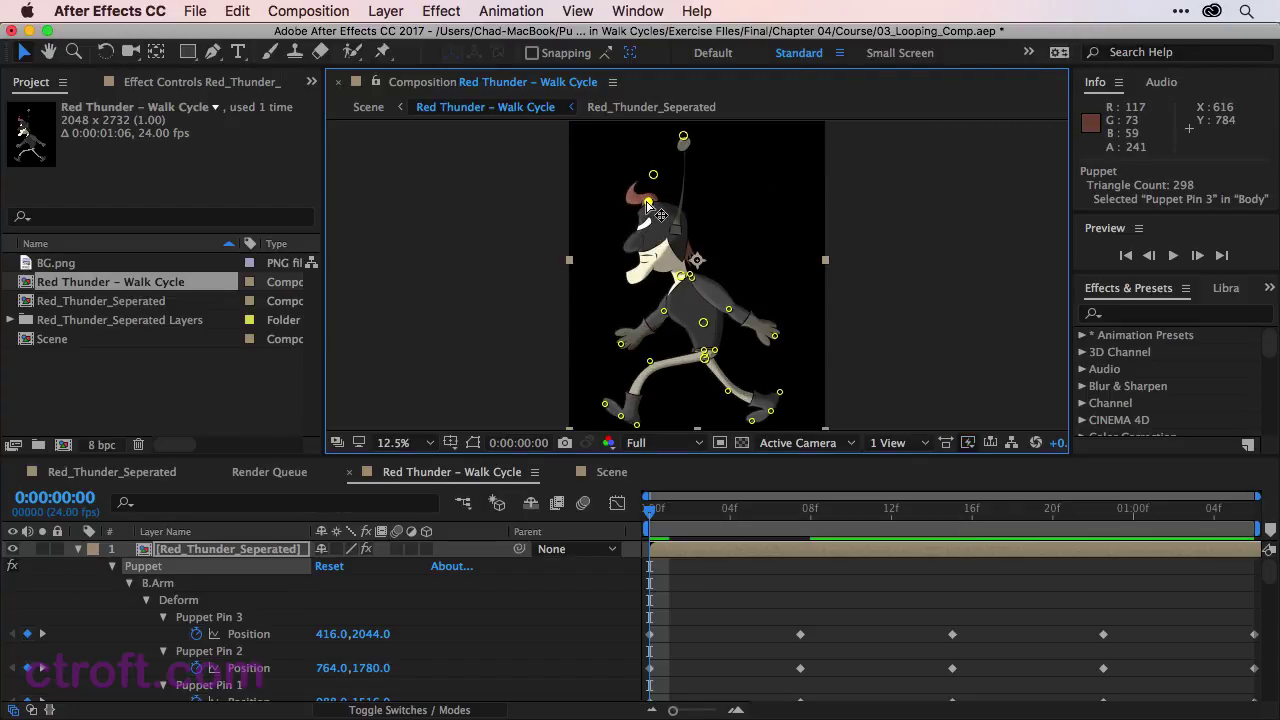
key(super+z)
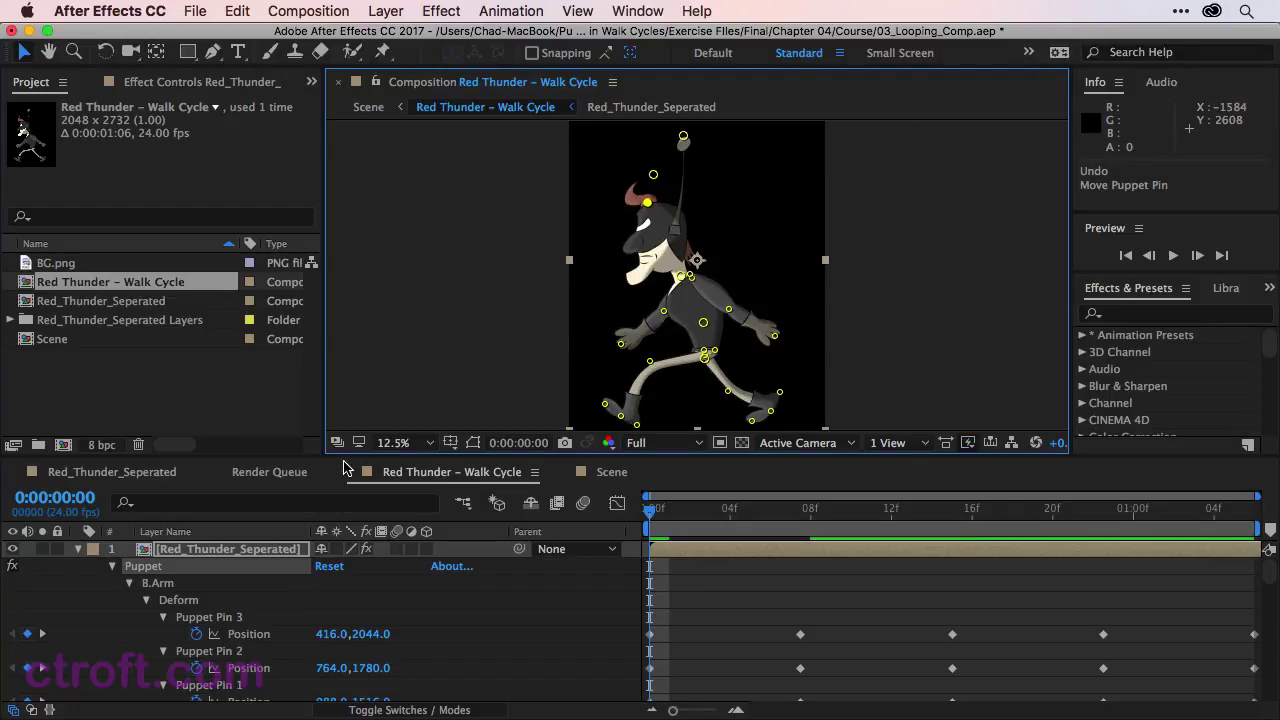
click(729, 619)
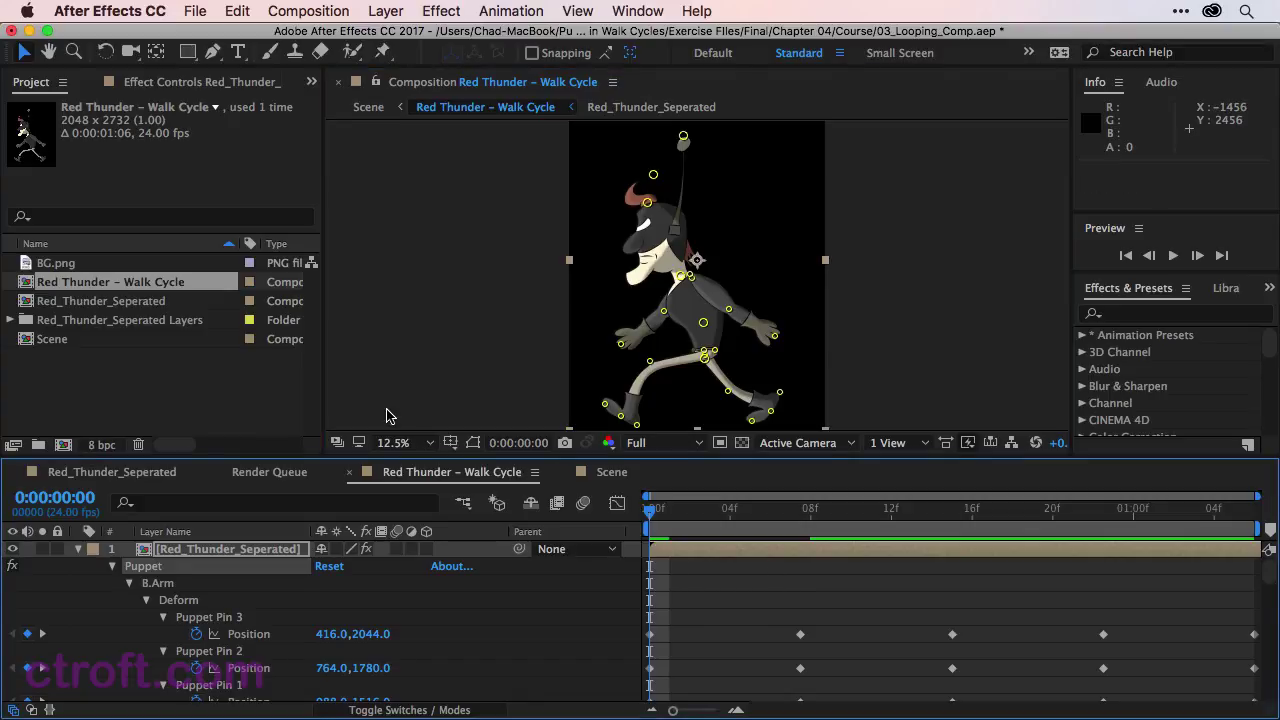
double_click(60, 339)
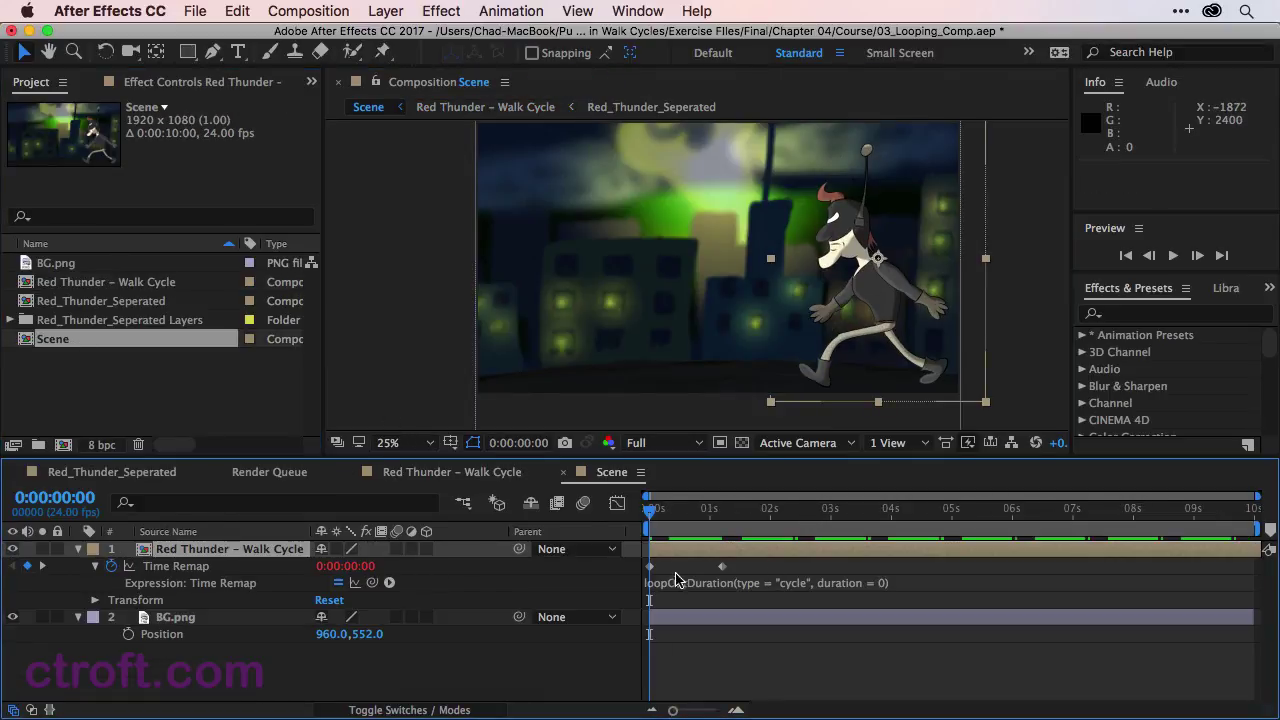
drag(645, 507, 634, 537)
double_click(145, 550)
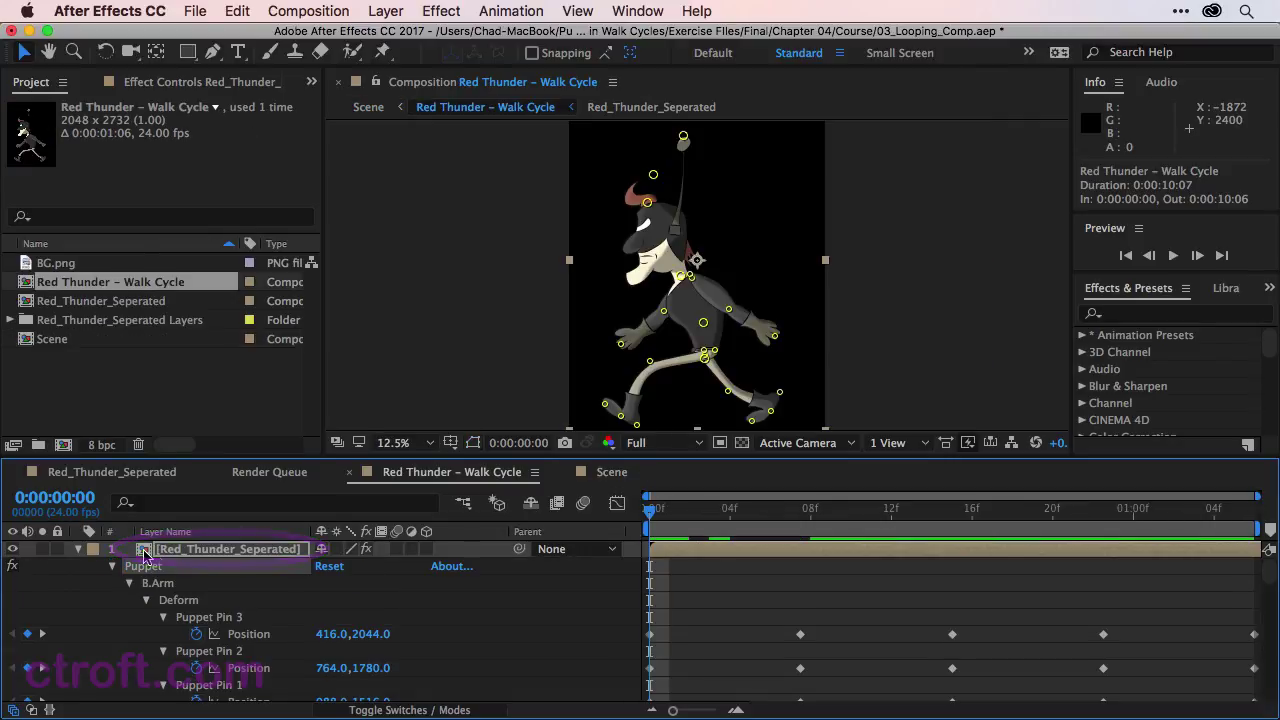
key(grave)
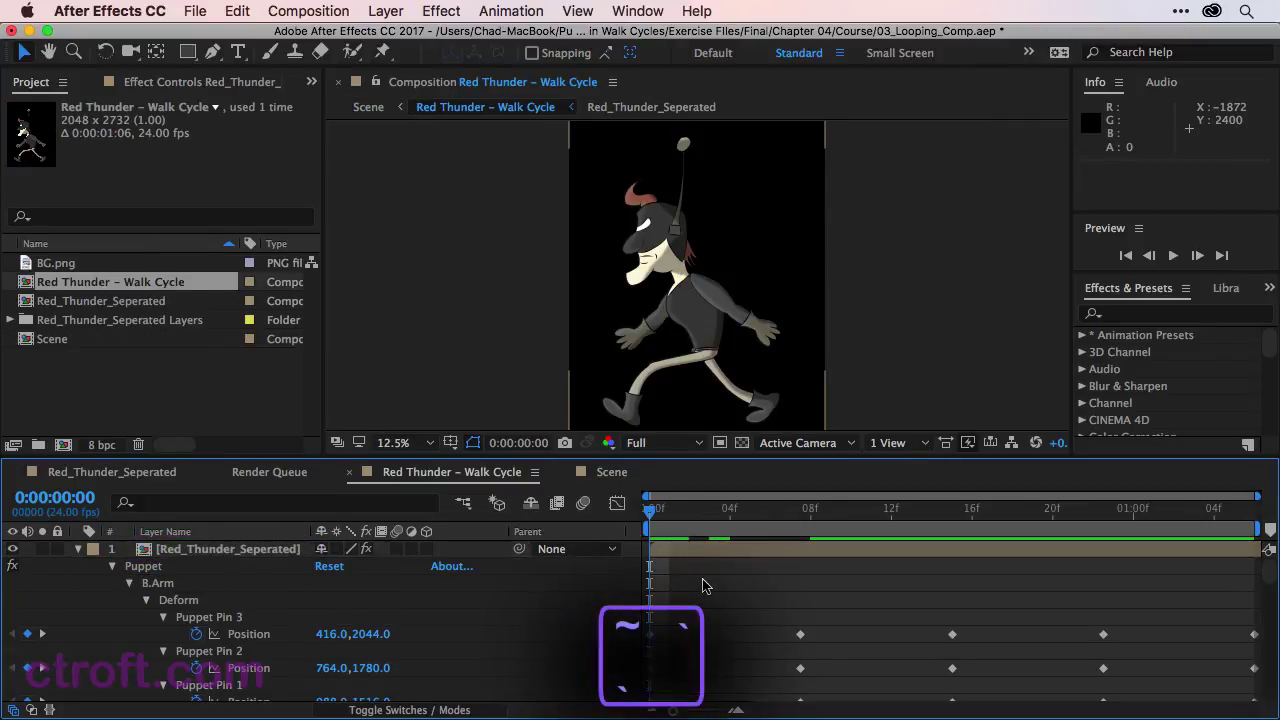
scroll(704, 588, down, 5)
scroll(704, 588, down, 5)
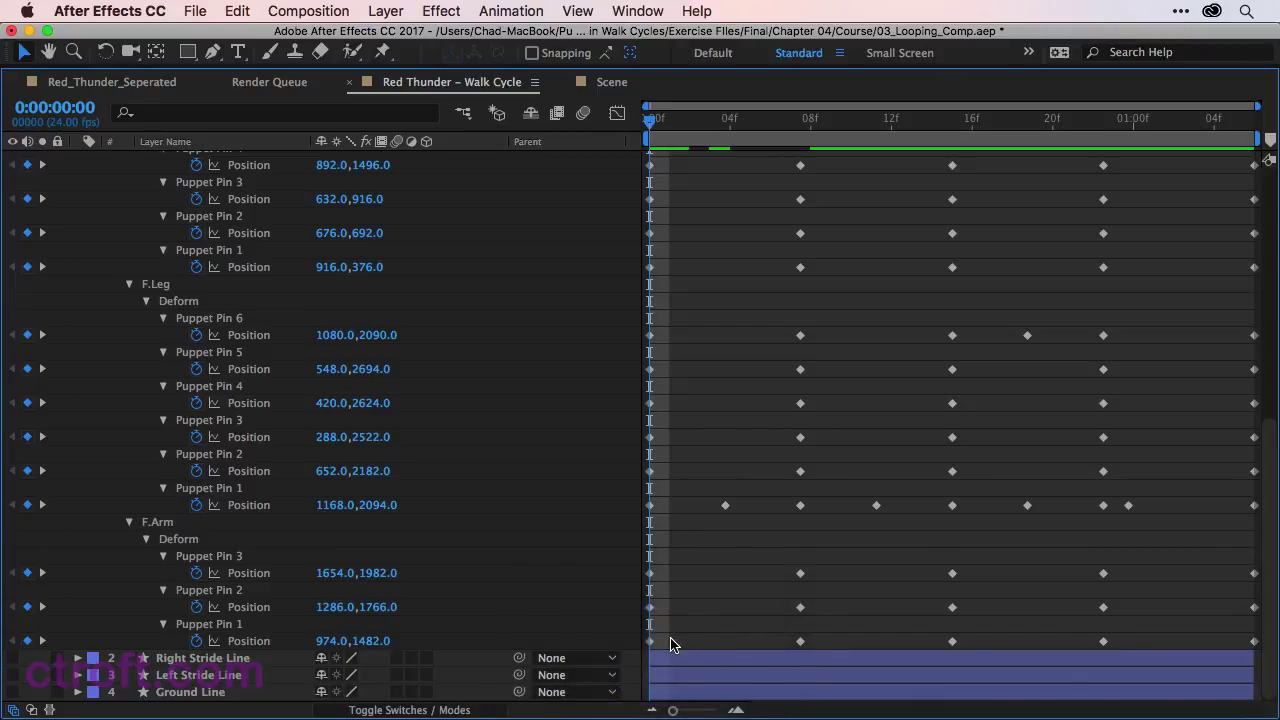
drag(676, 645, 645, 213)
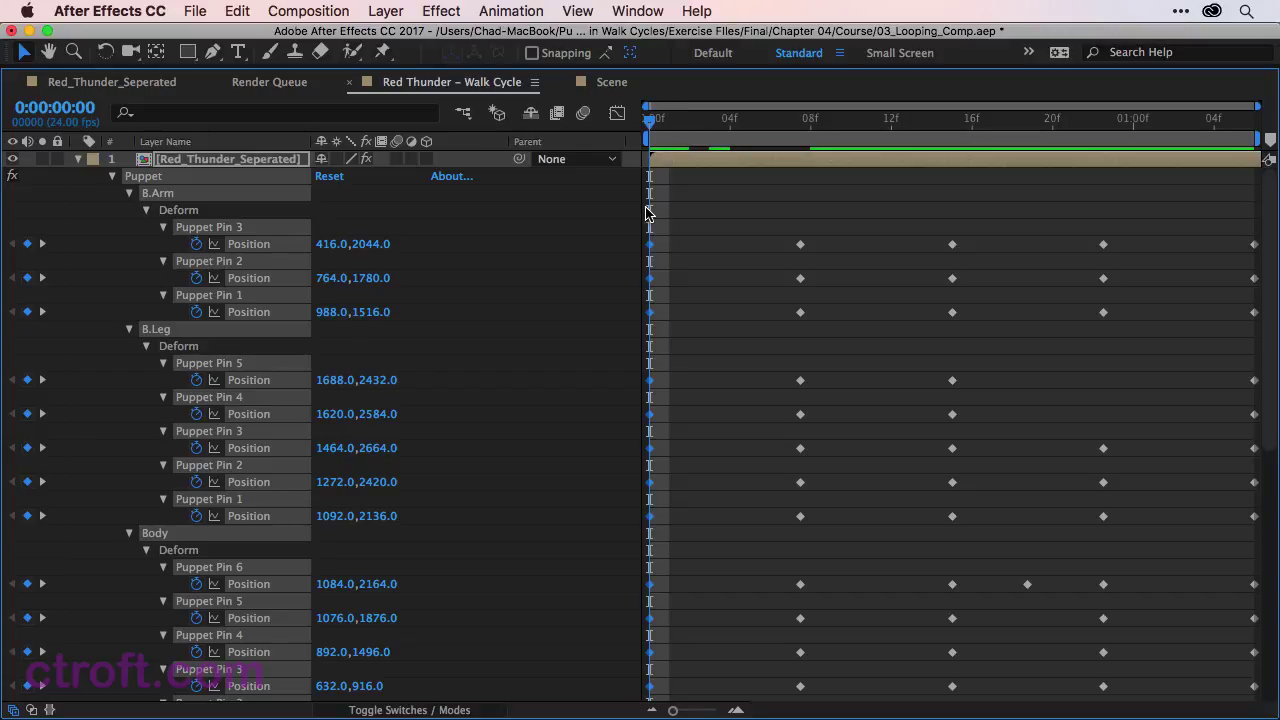
click(1240, 128)
key(cmd+v)
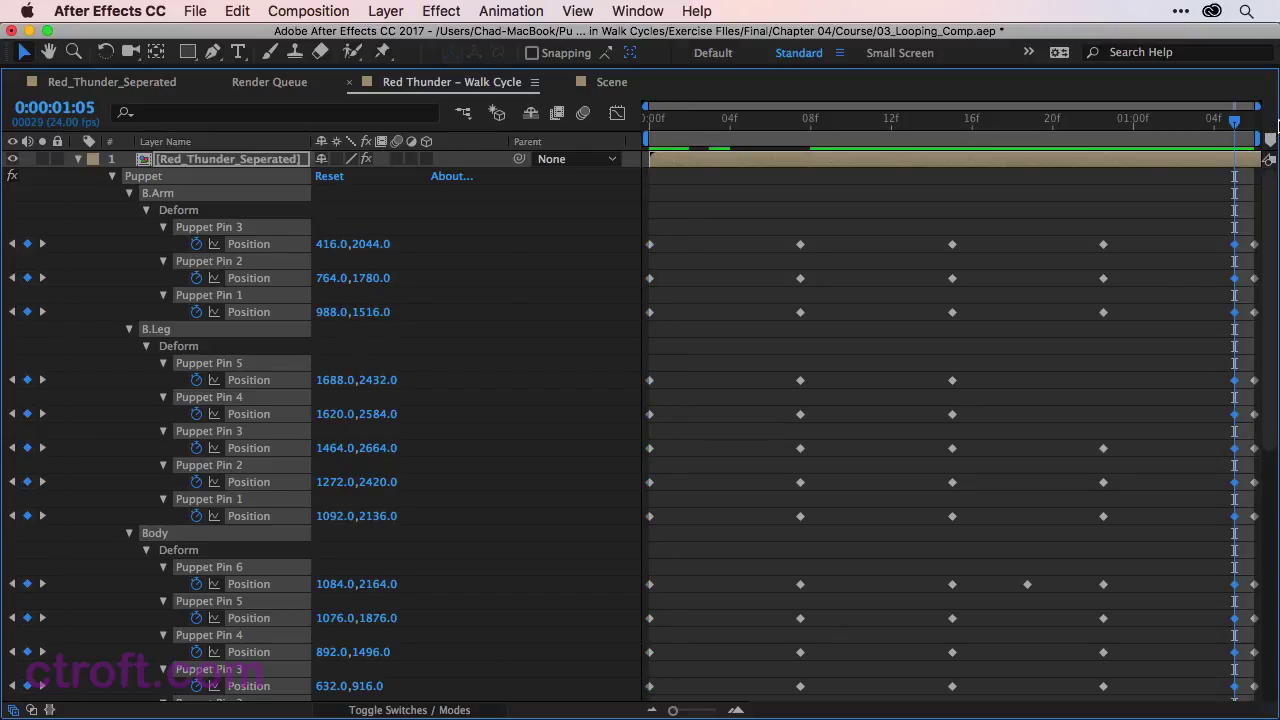
key(cmd+z)
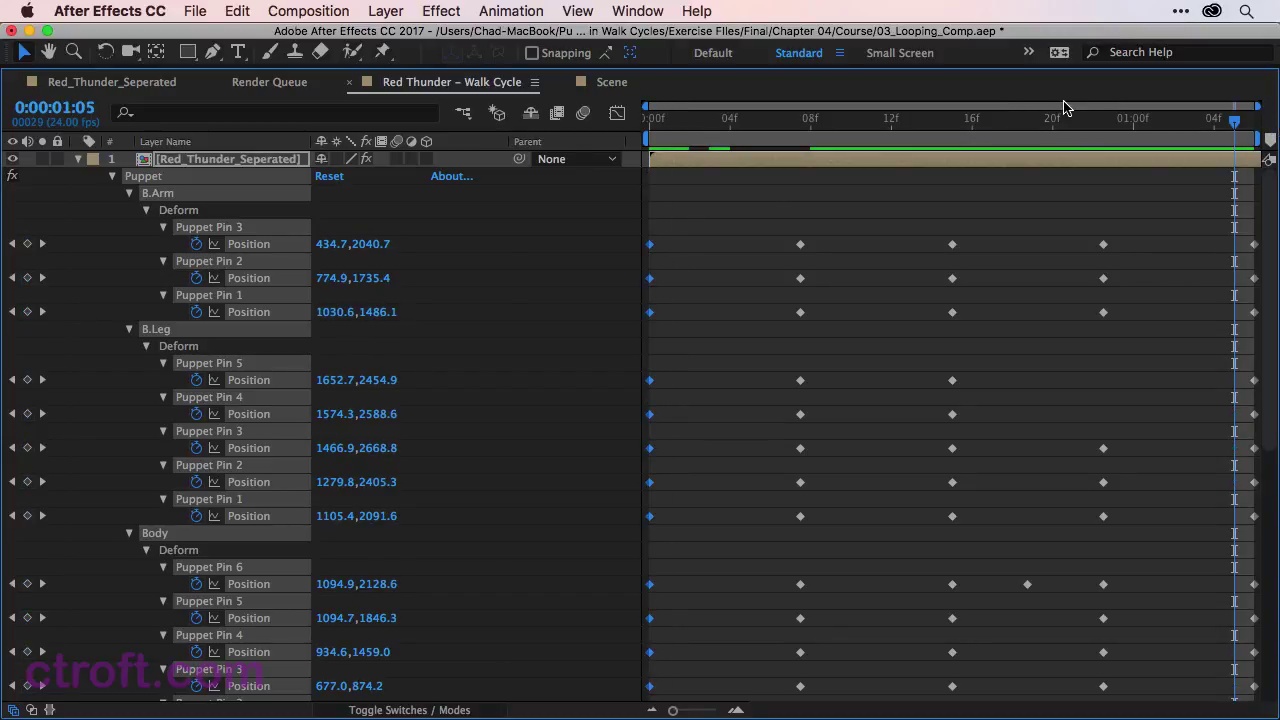
key(grave)
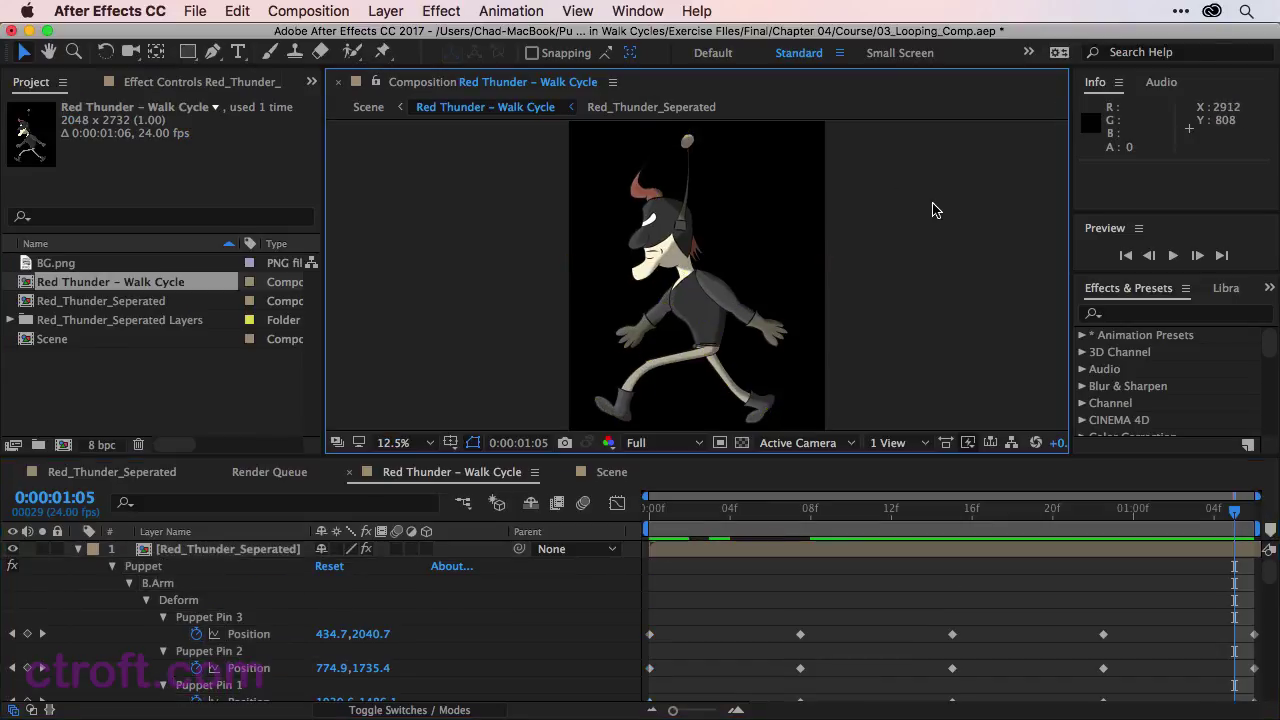
Change the walk cycle comp's duration to 0:00:01:07 in Composition Settings
key(cmd+k)
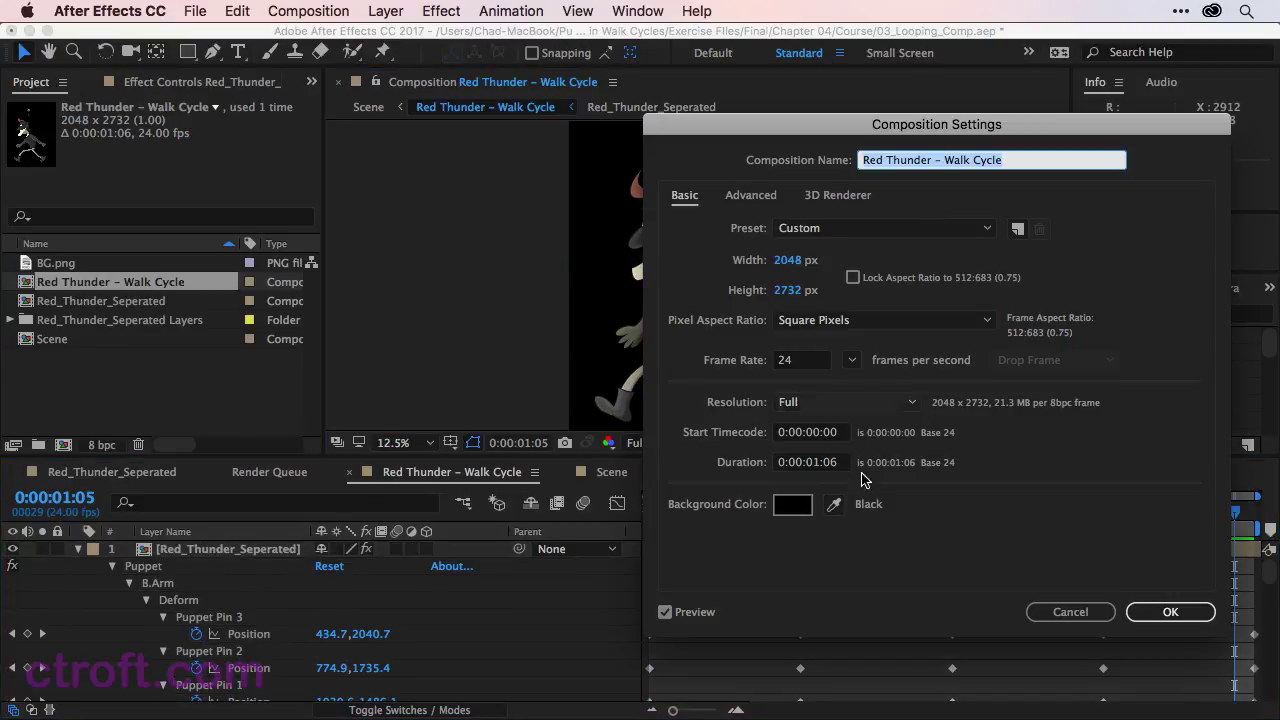
click(840, 467)
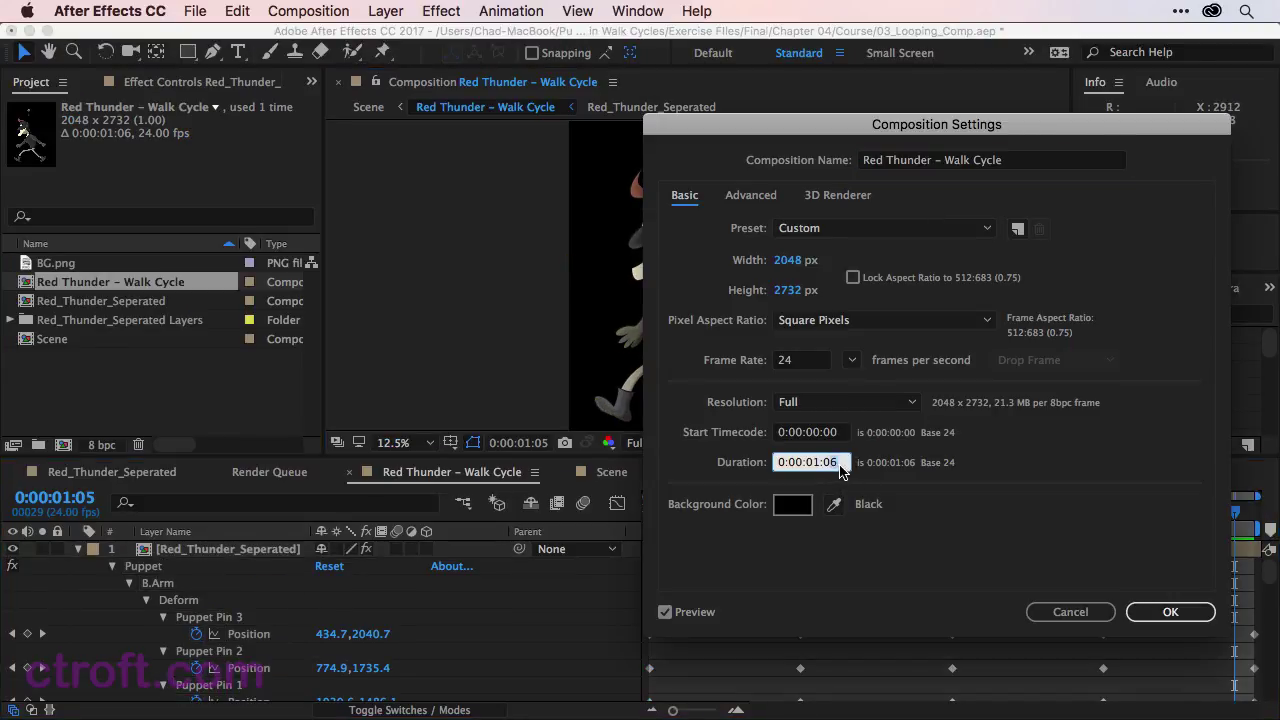
click(1168, 612)
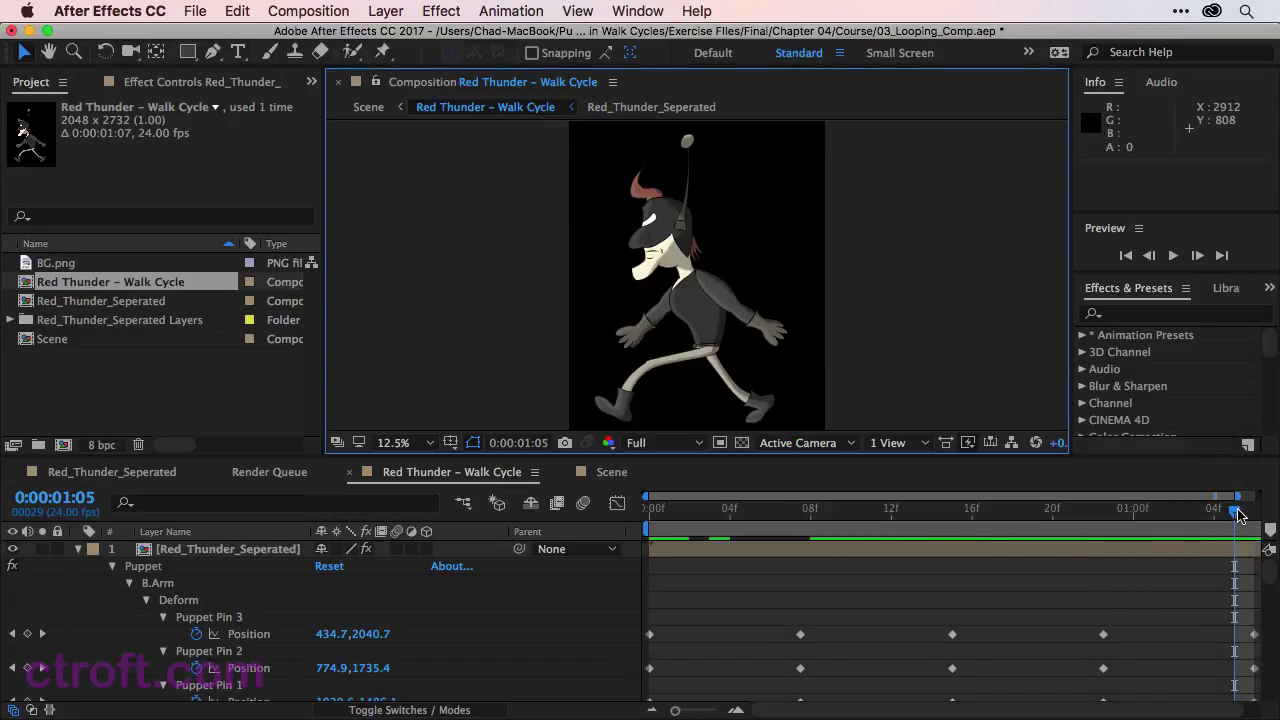
At frame 0:00:00:15, pull the puppet pin above the head down to 1688.0,2020.0
drag(1238, 514, 1258, 514)
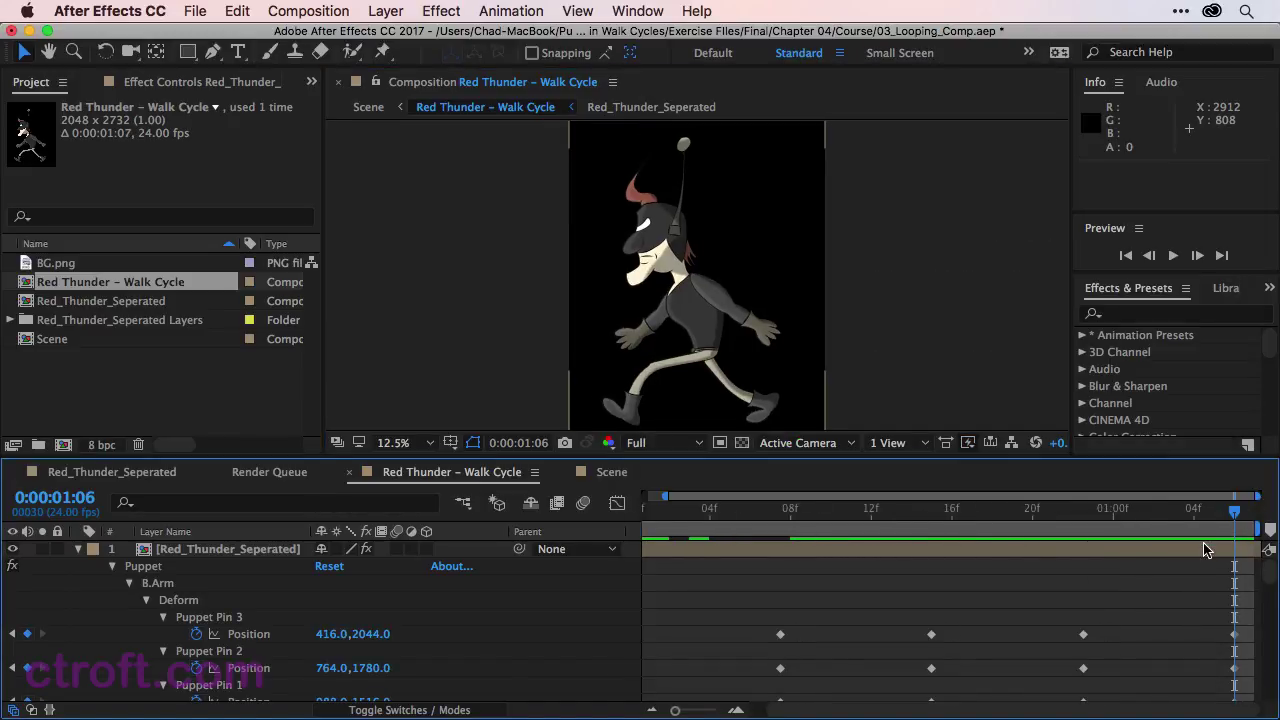
click(1140, 583)
drag(1234, 514, 952, 532)
click(1016, 625)
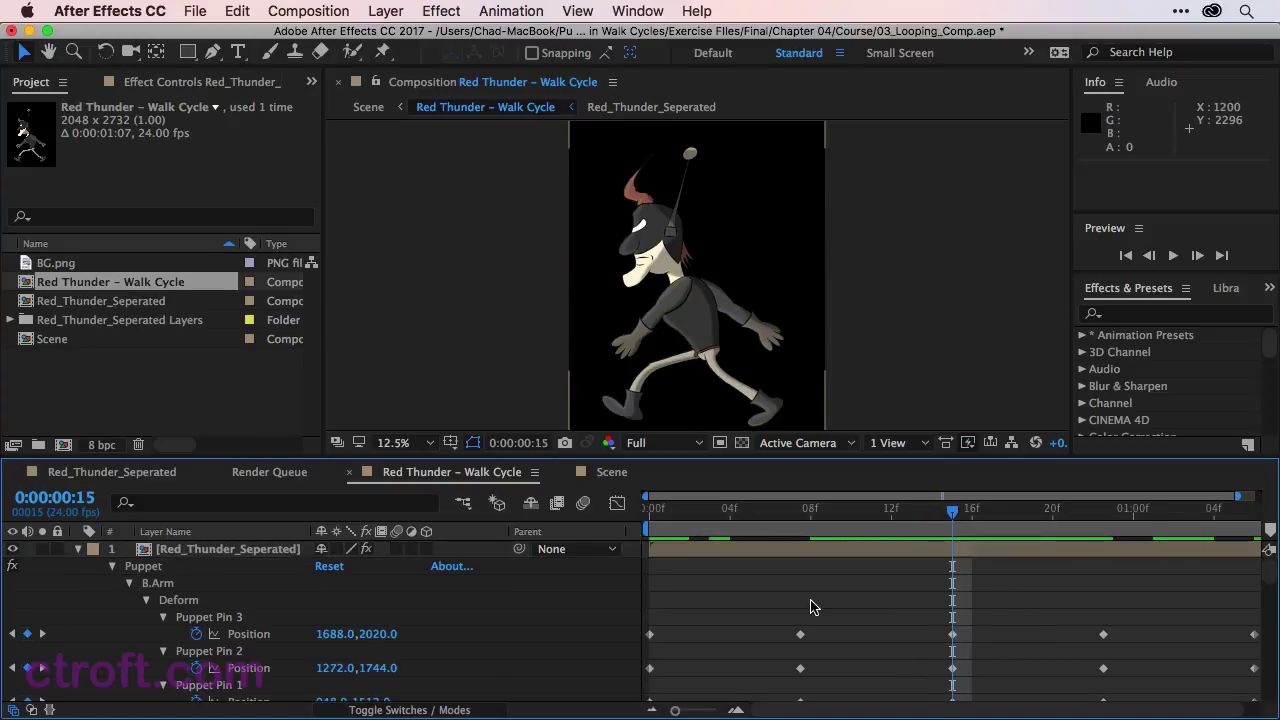
click(147, 572)
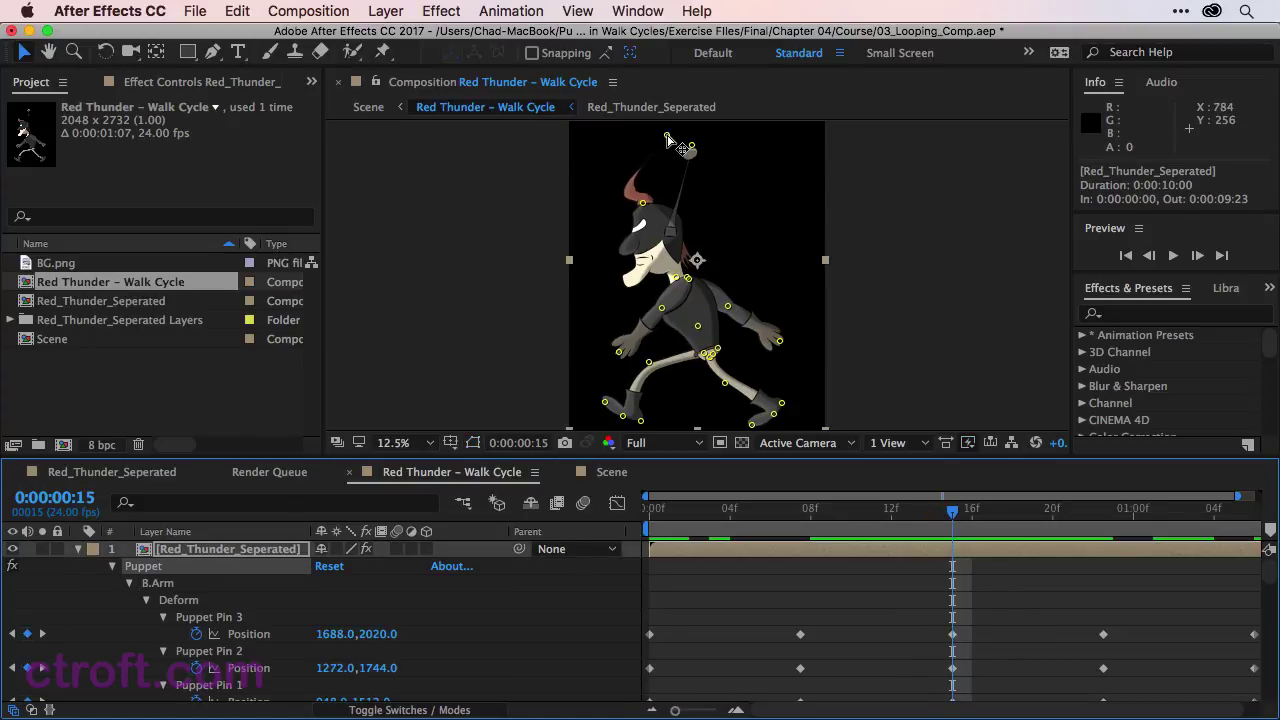
drag(667, 134, 656, 175)
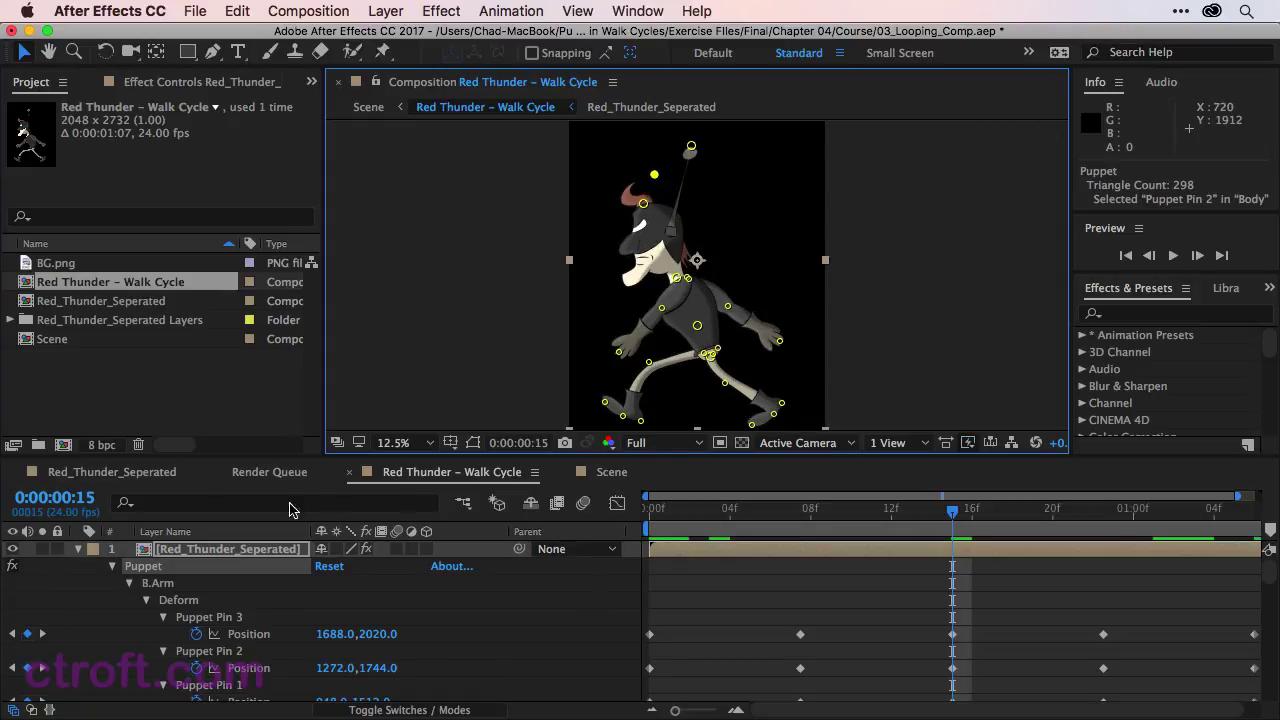
click(612, 472)
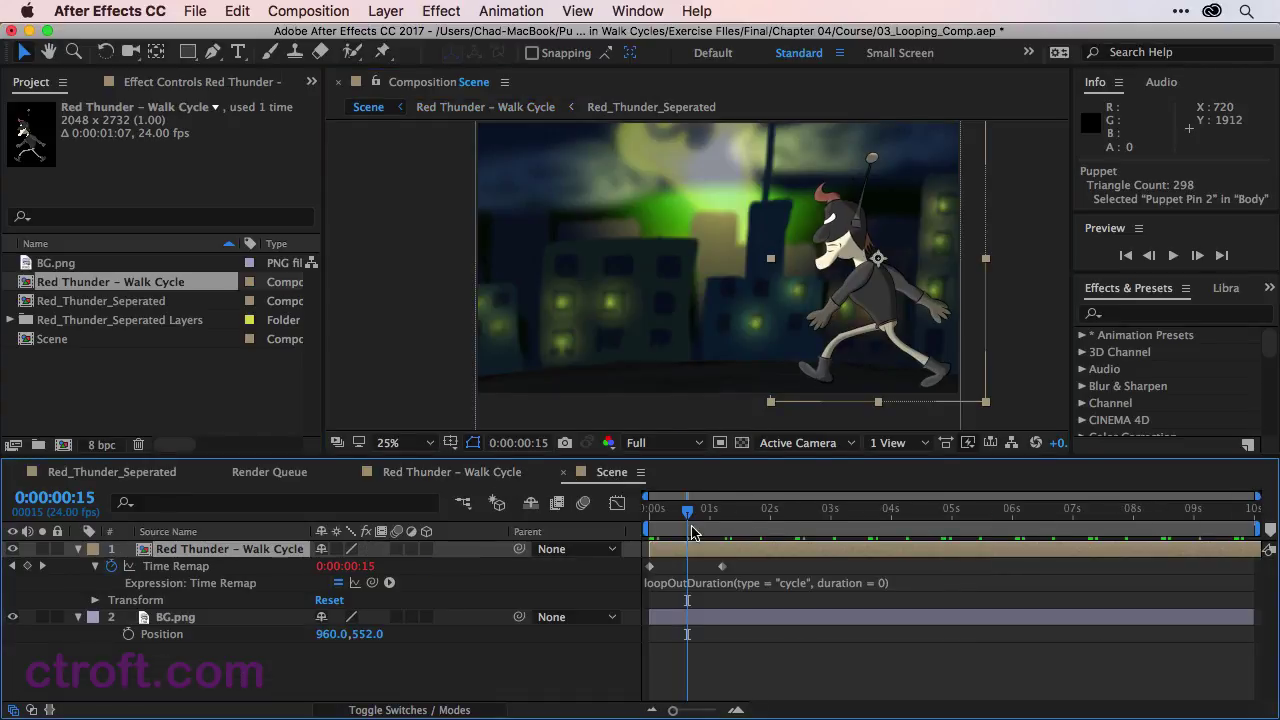
drag(687, 530, 645, 533)
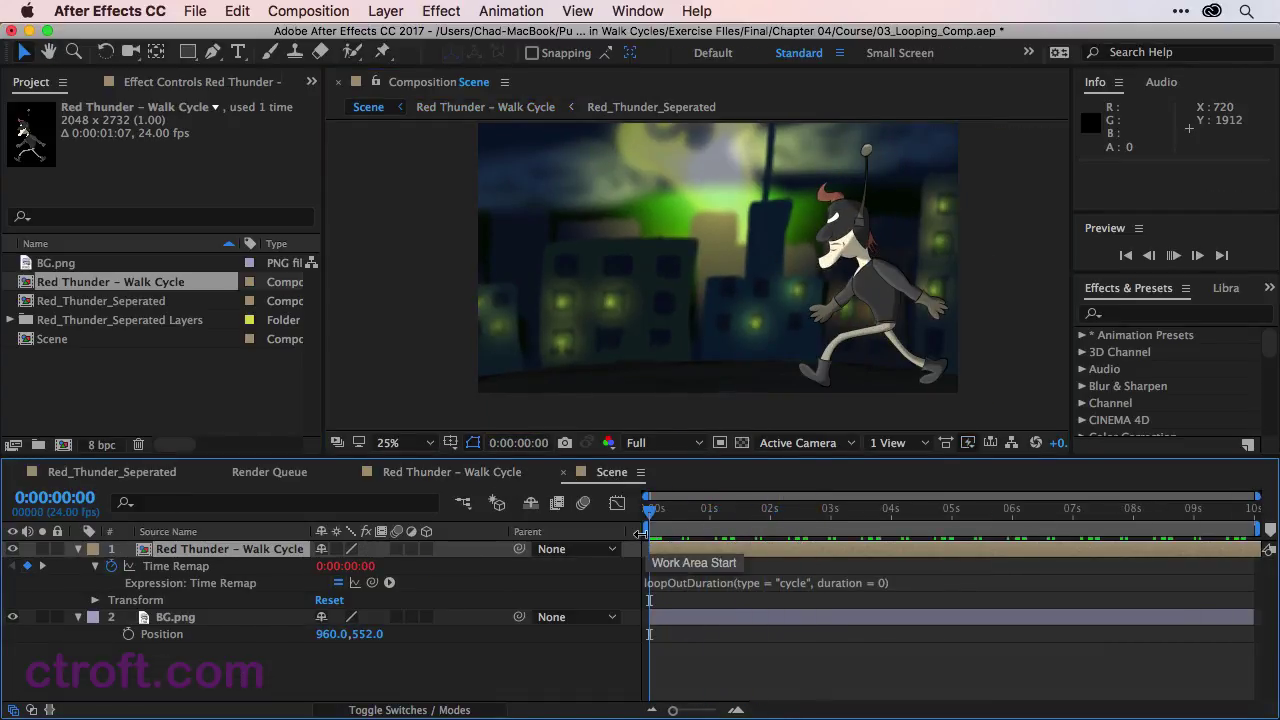
key(space)
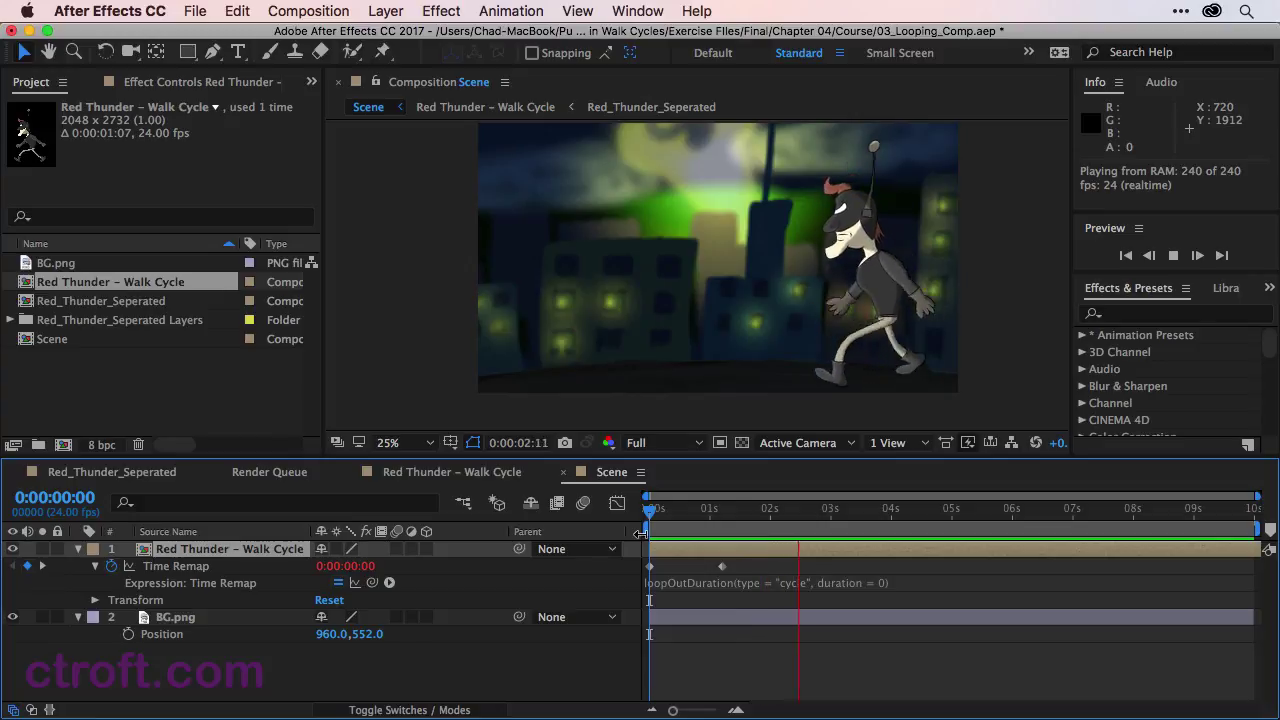
key(space)
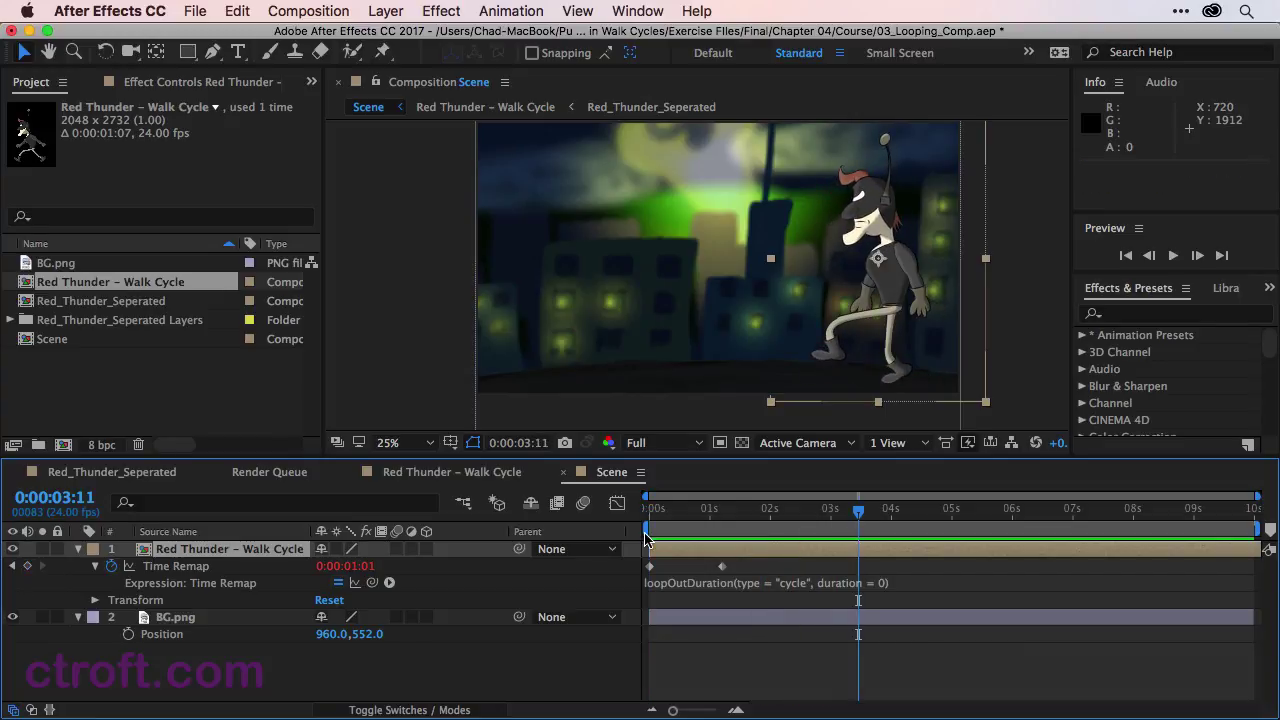